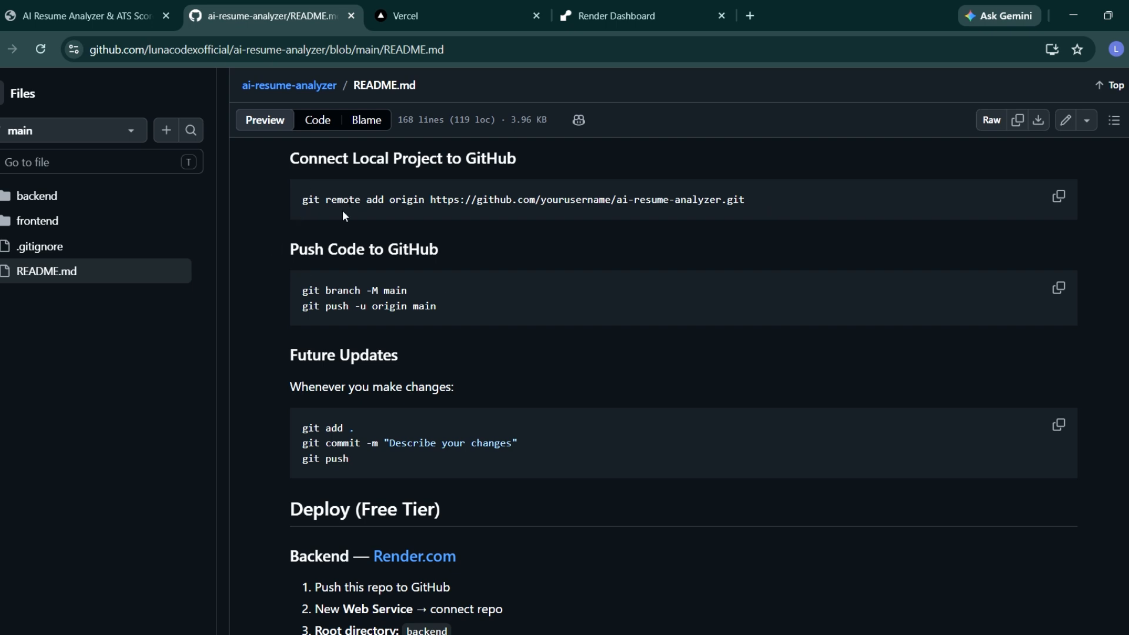
Step: Consult the README's free-tier deployment section, switch to the Render dashboard and create a project named ai-resume-ats-codechecker-and-analyzer
scroll(360, 447, "down", 1)
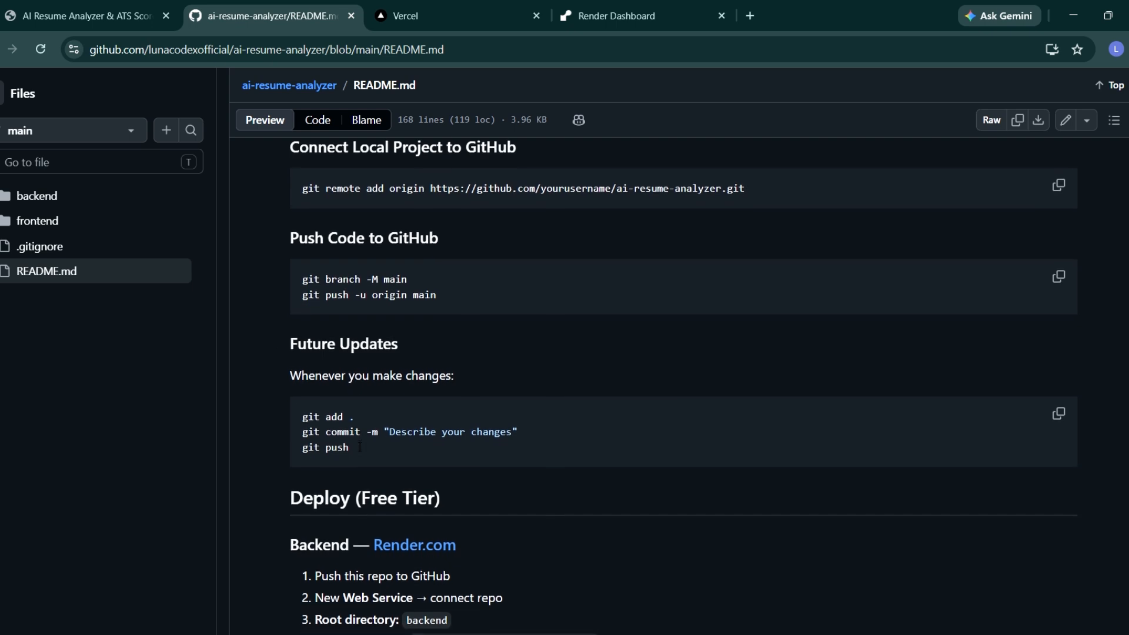
scroll(360, 446, "down", 1)
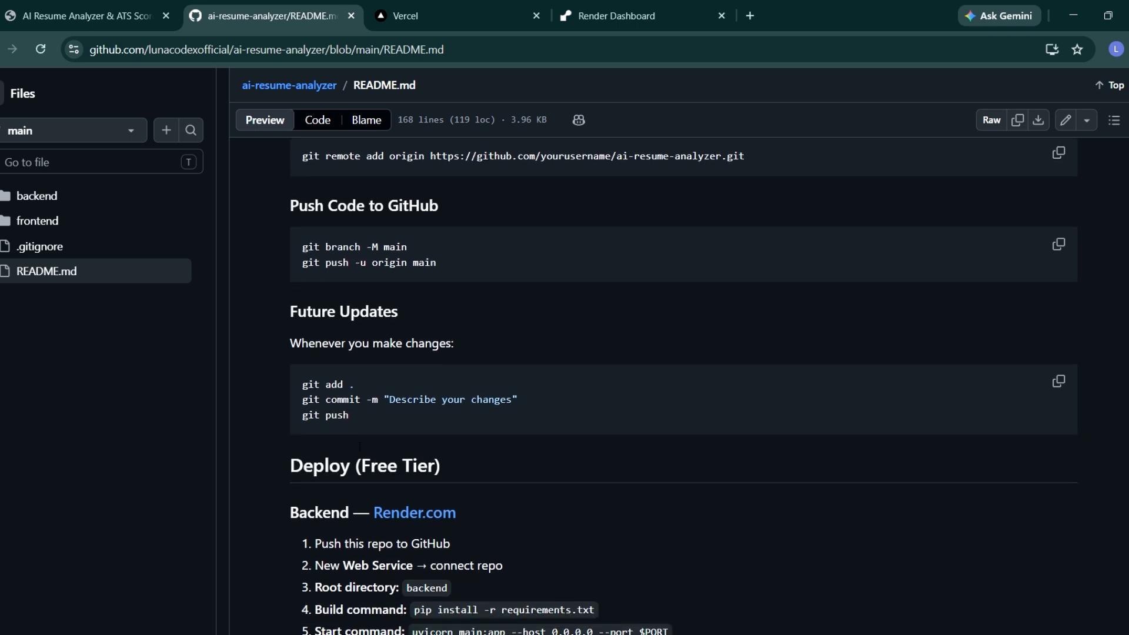
scroll(527, 449, "down", 3)
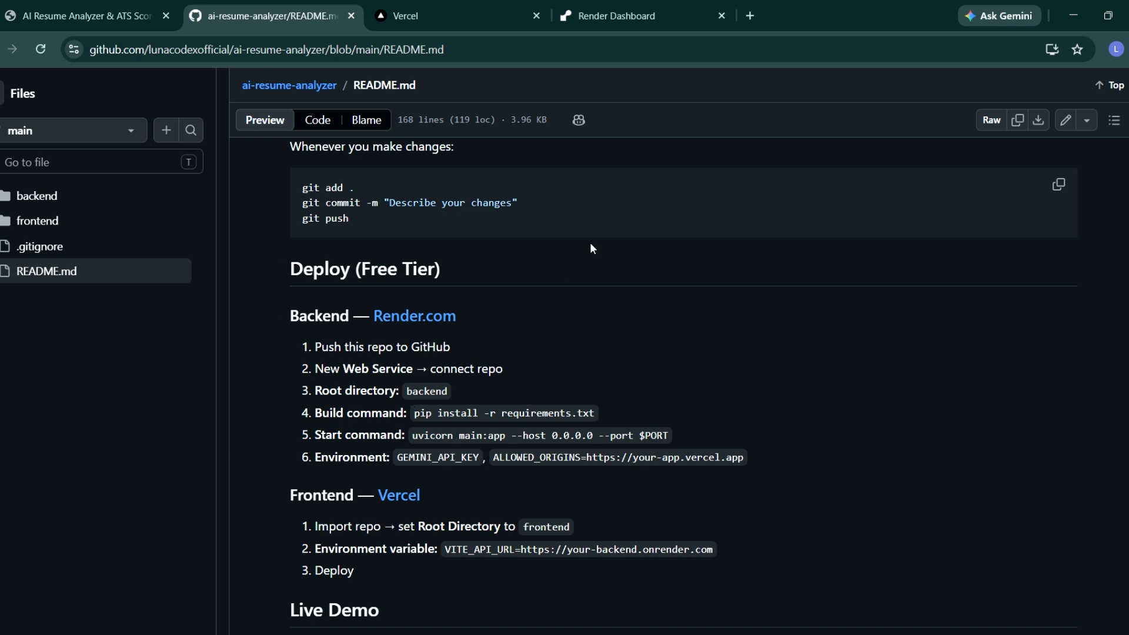
left_click(630, 20)
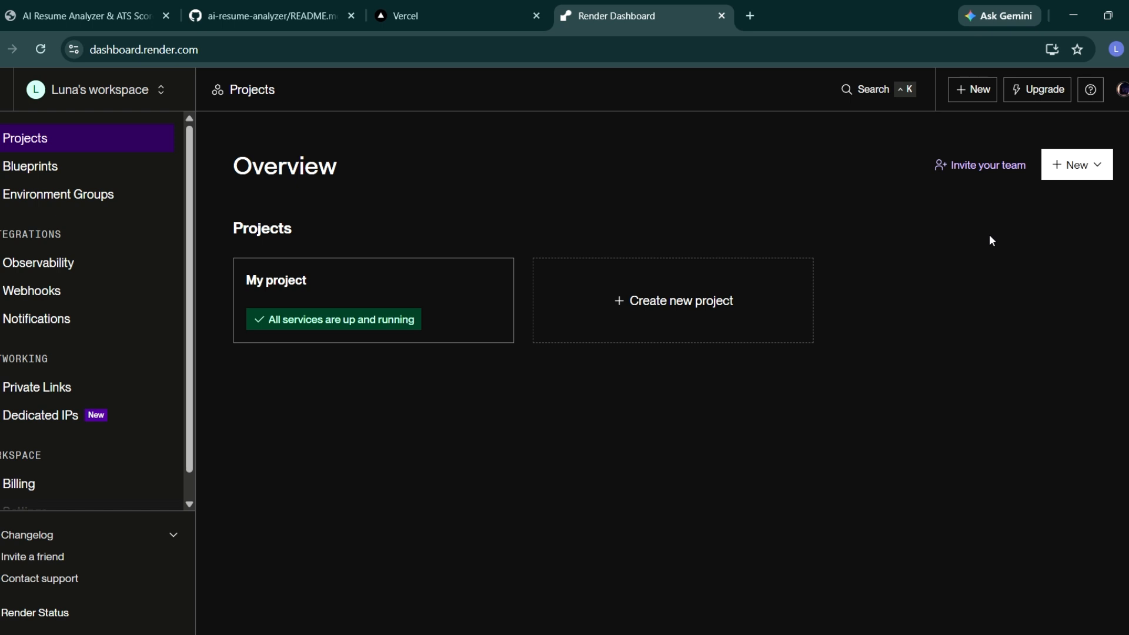
left_click(700, 297)
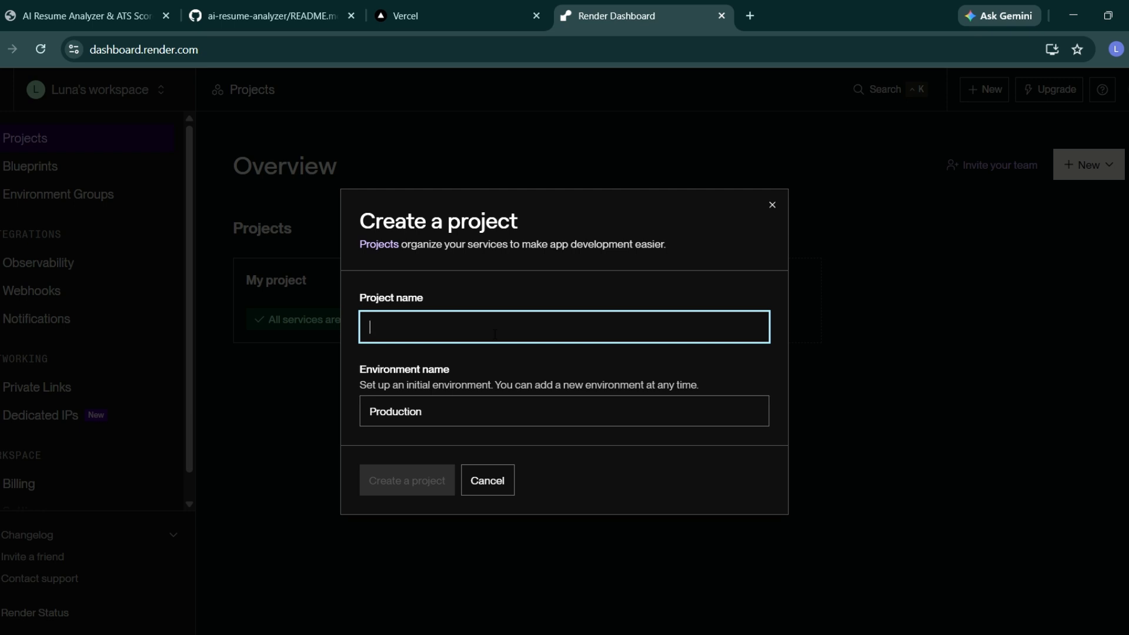
type("ai")
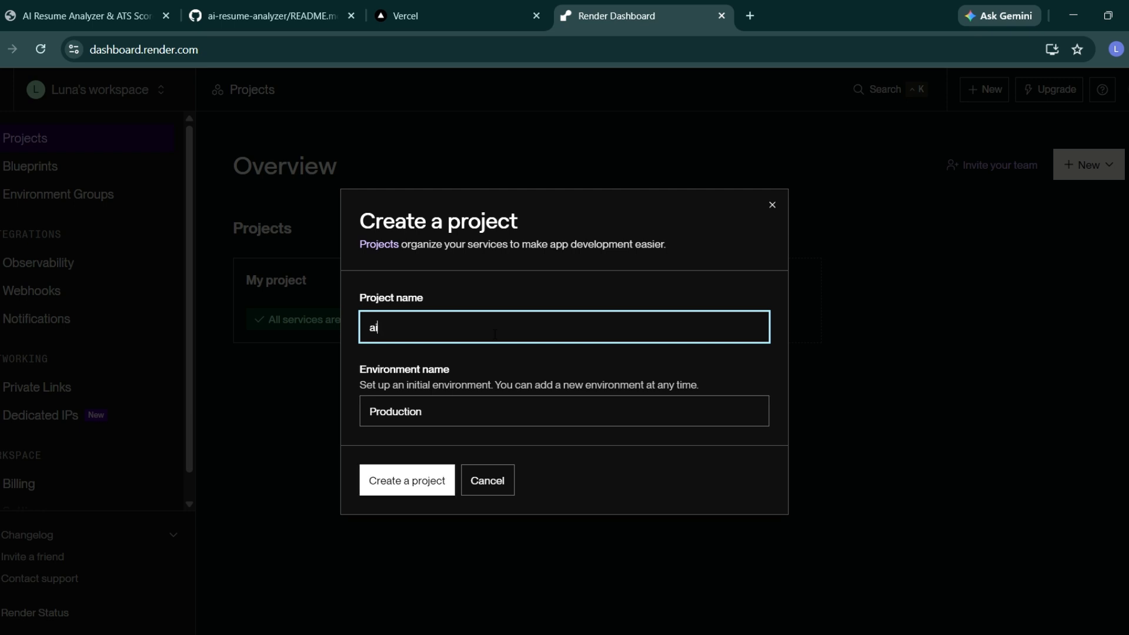
type("-resume-ats-codechecker-and-")
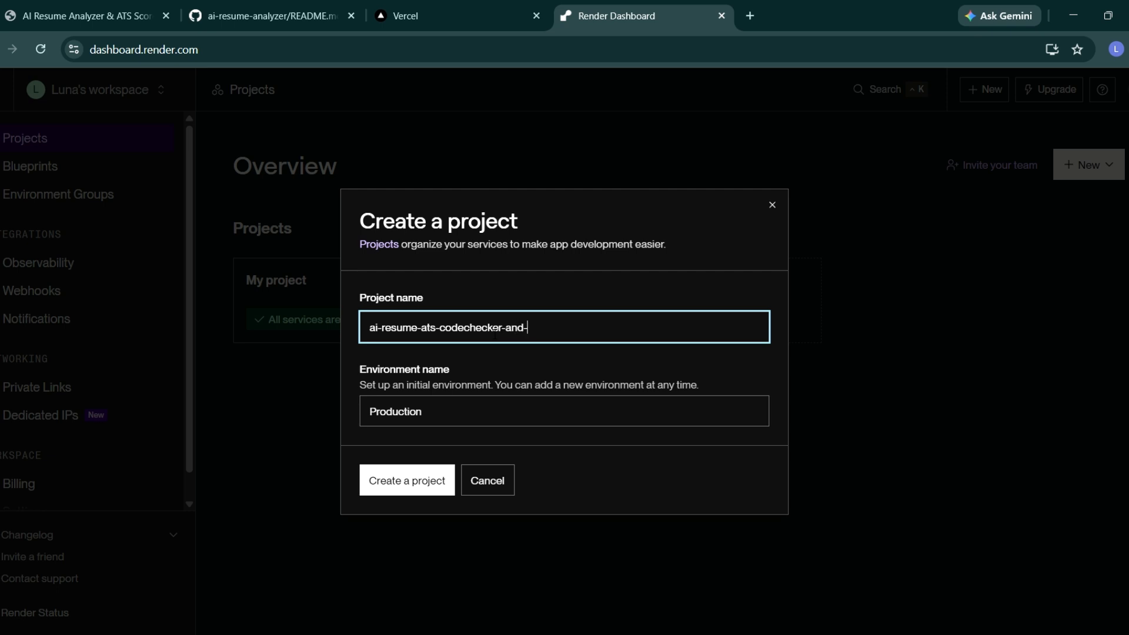
type("analyzer")
left_click(422, 483)
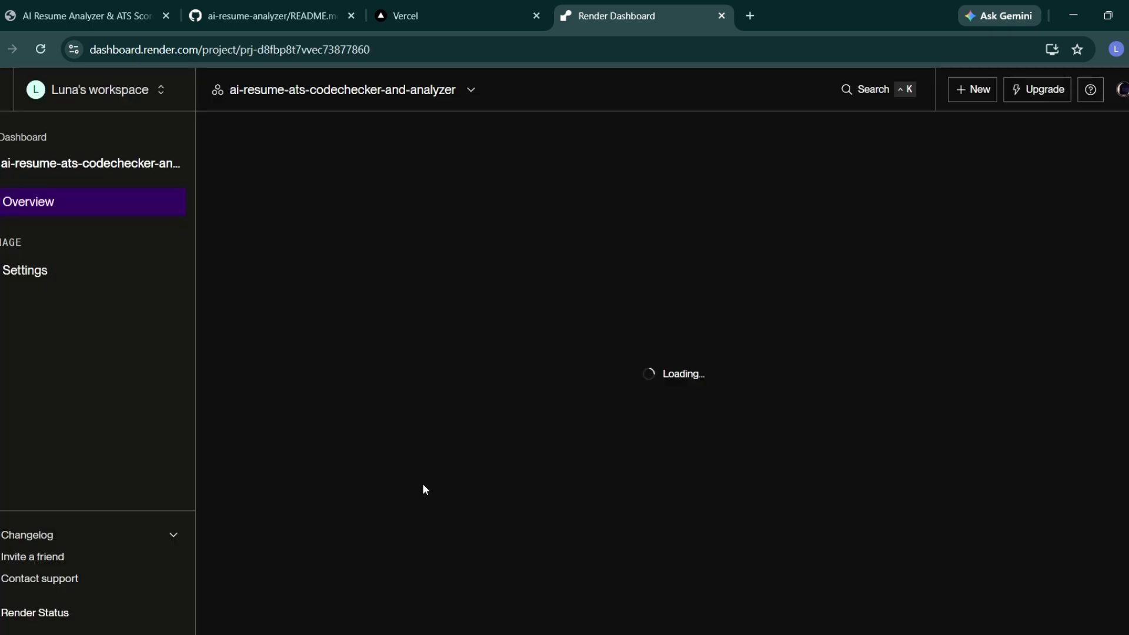
Step: Start a new web service in the project's Production environment, using the ai-resume-analyzer GitHub repository as its source
scroll(471, 368, "down", 2)
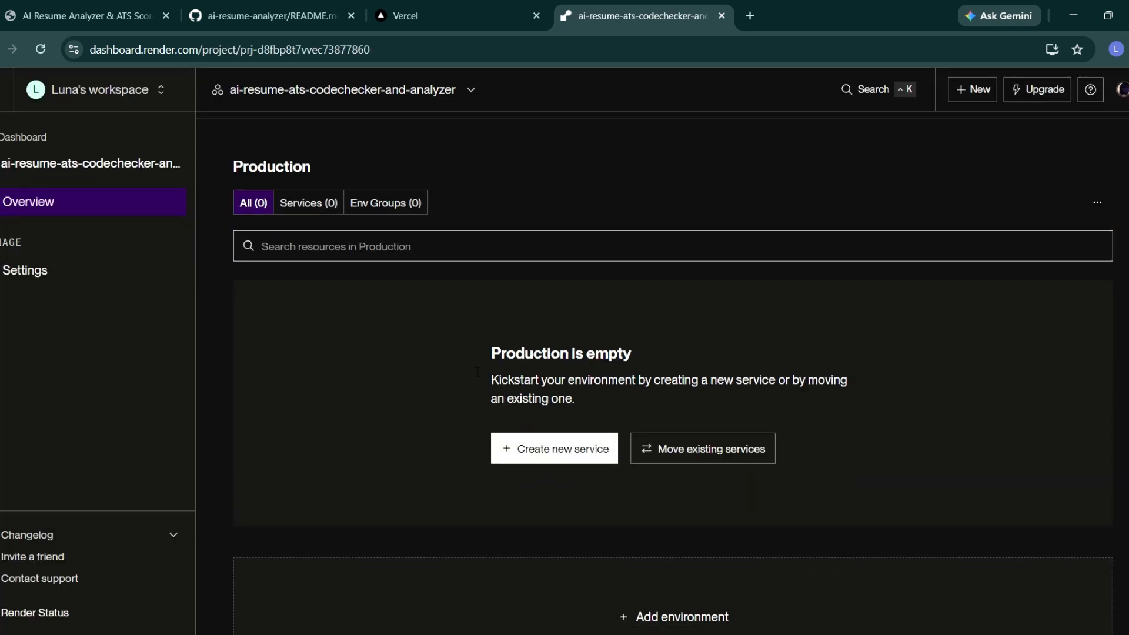
scroll(472, 371, "down", 1)
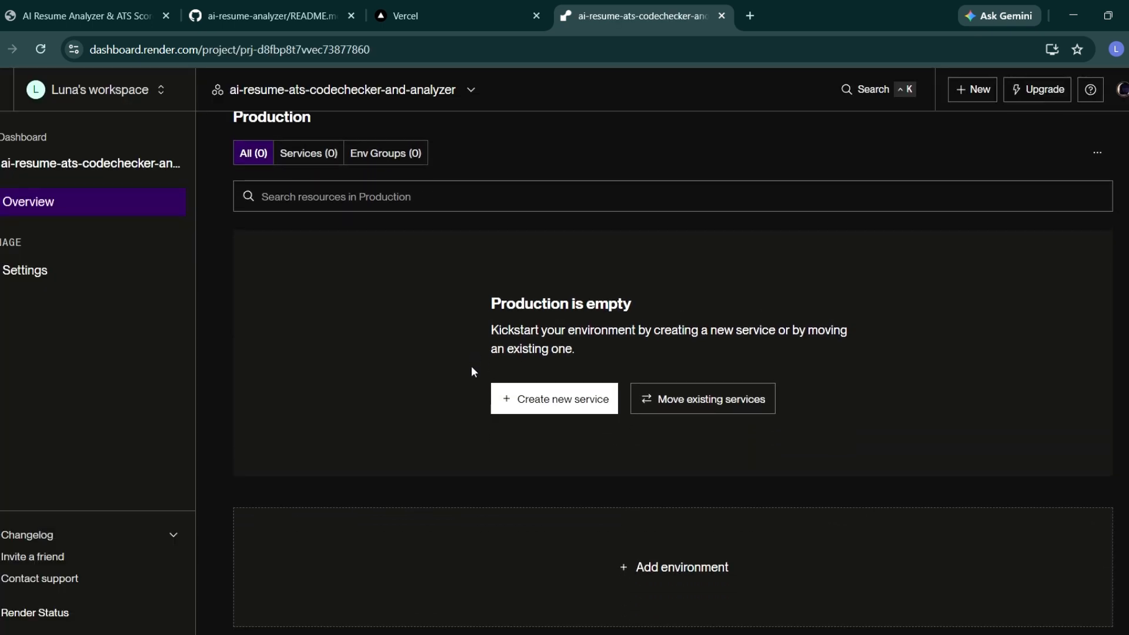
scroll(472, 371, "up", 1)
scroll(471, 367, "down", 1)
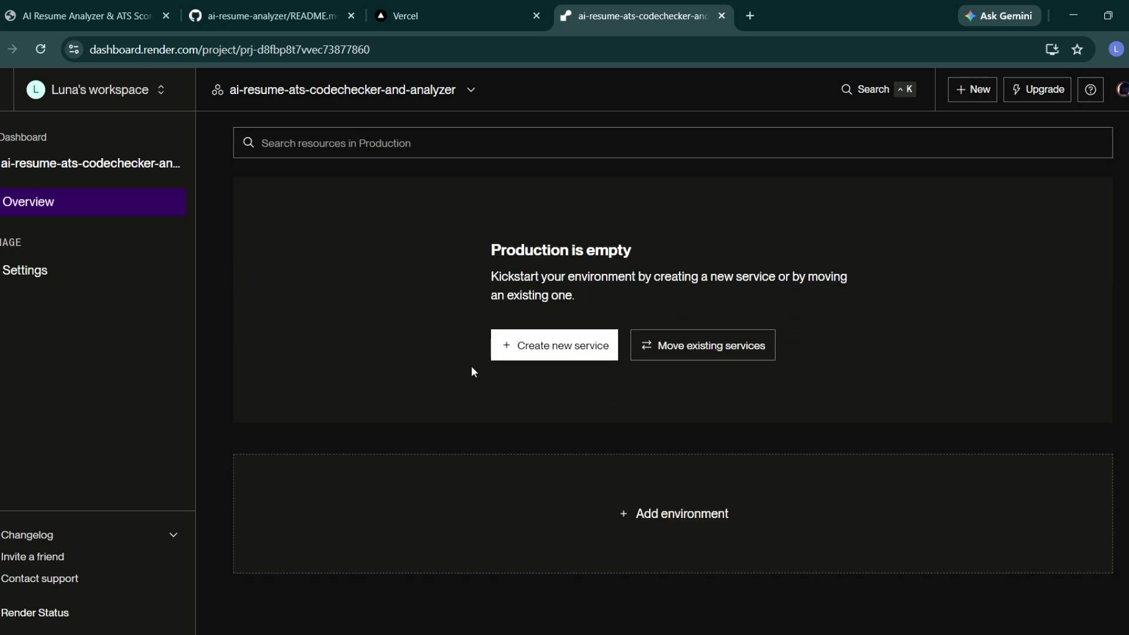
left_click(553, 353)
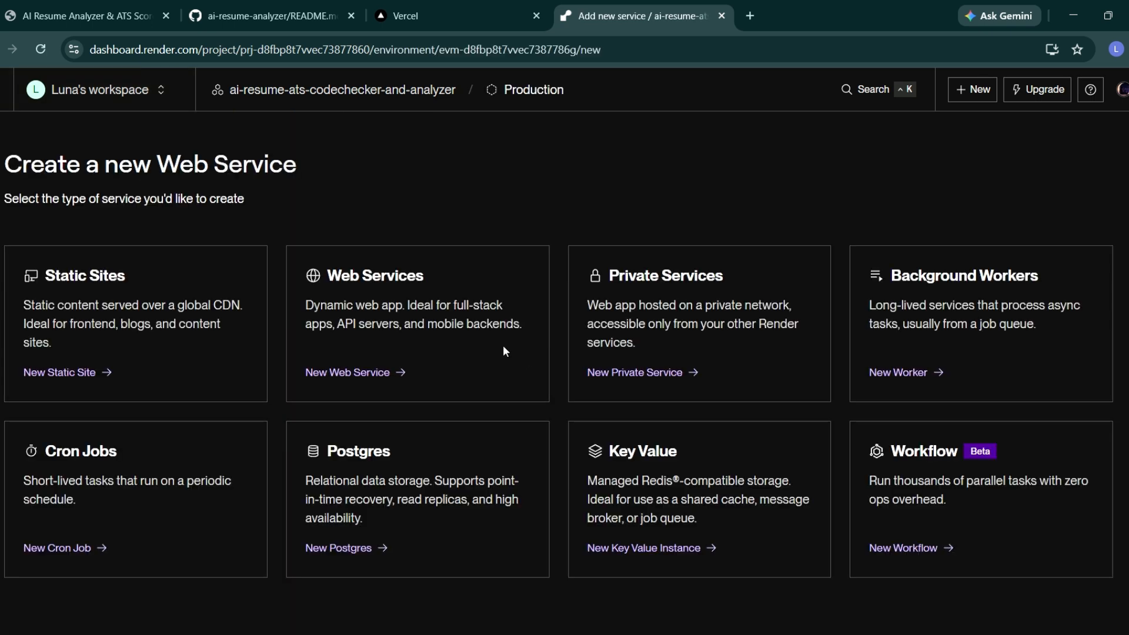
left_click(360, 373)
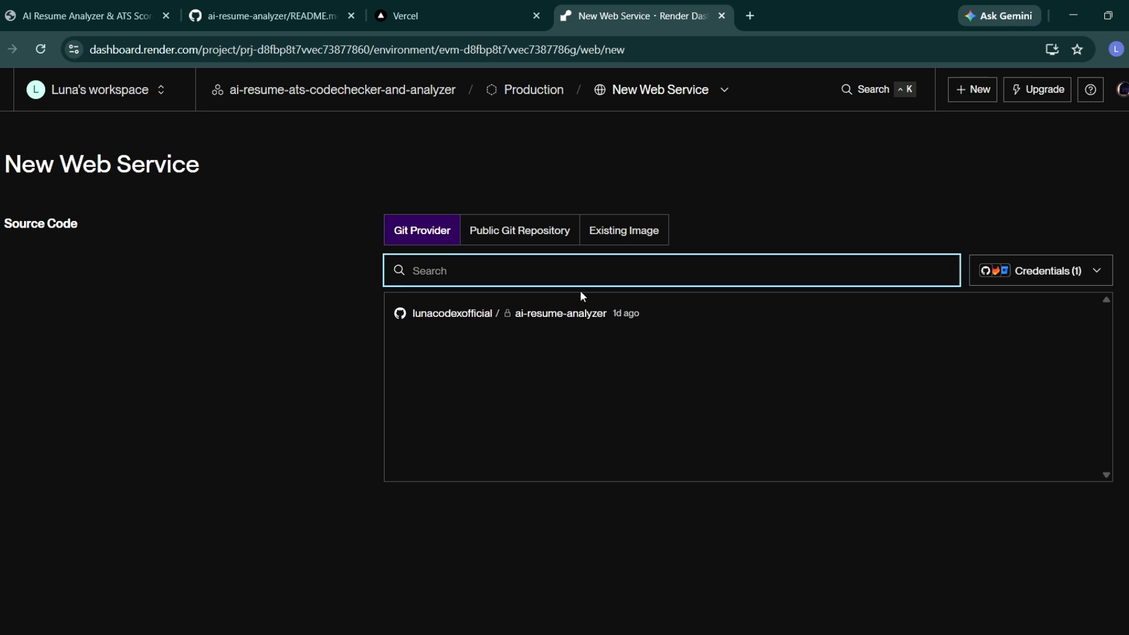
left_click(535, 316)
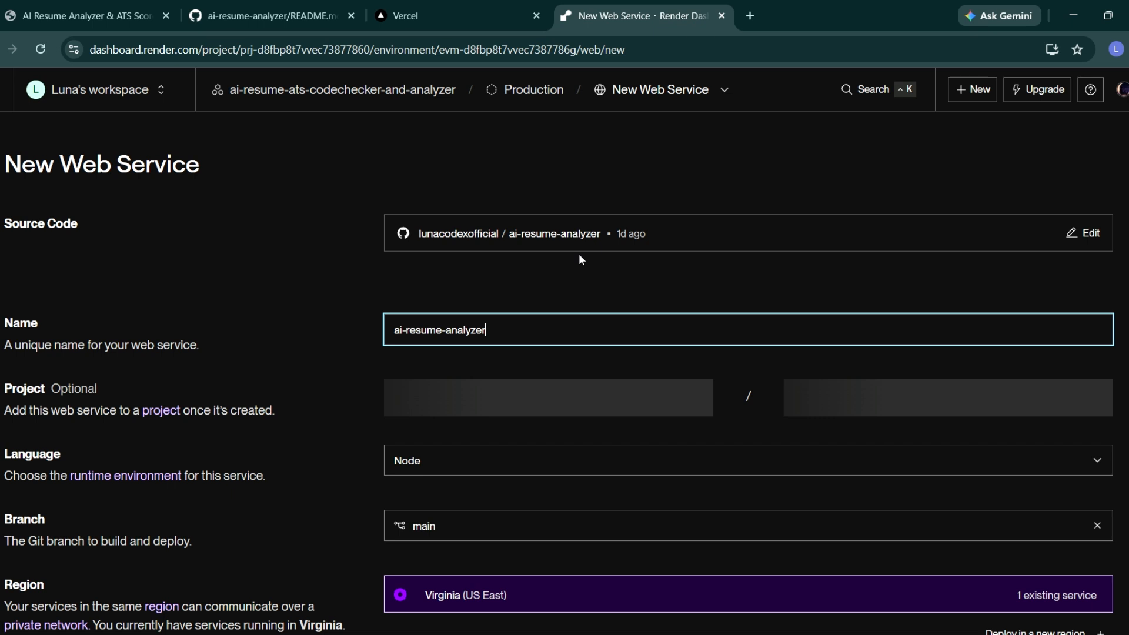
Step: Switch to the README on GitHub and copy the backend build command pip install -r requirements.txt
scroll(533, 406, "down", 1)
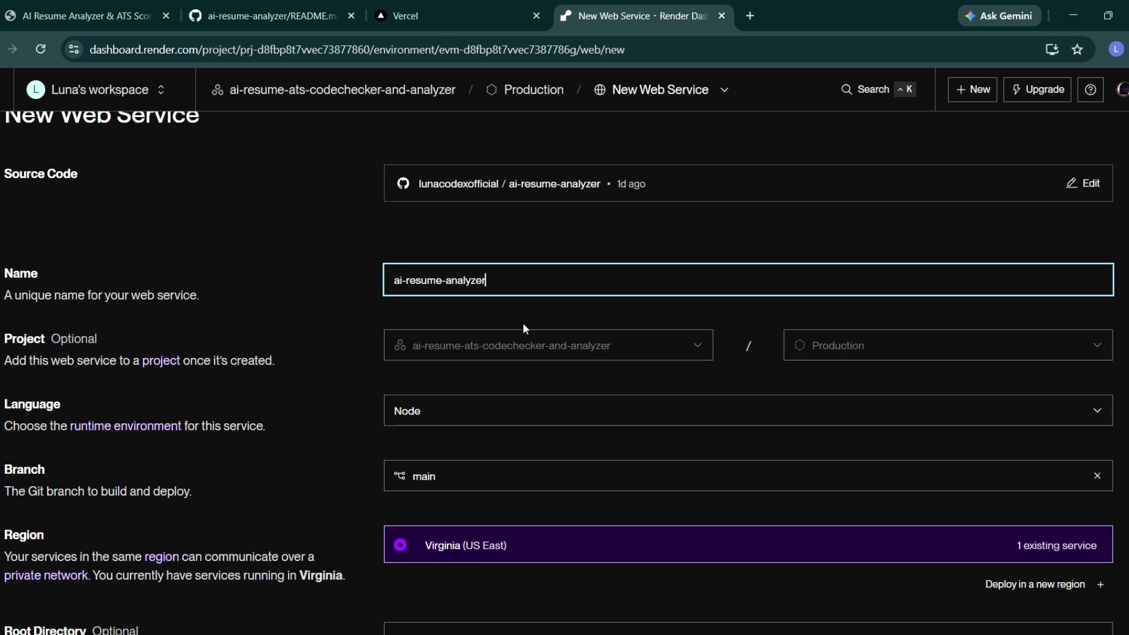
scroll(529, 365, "down", 1)
scroll(473, 413, "down", 2)
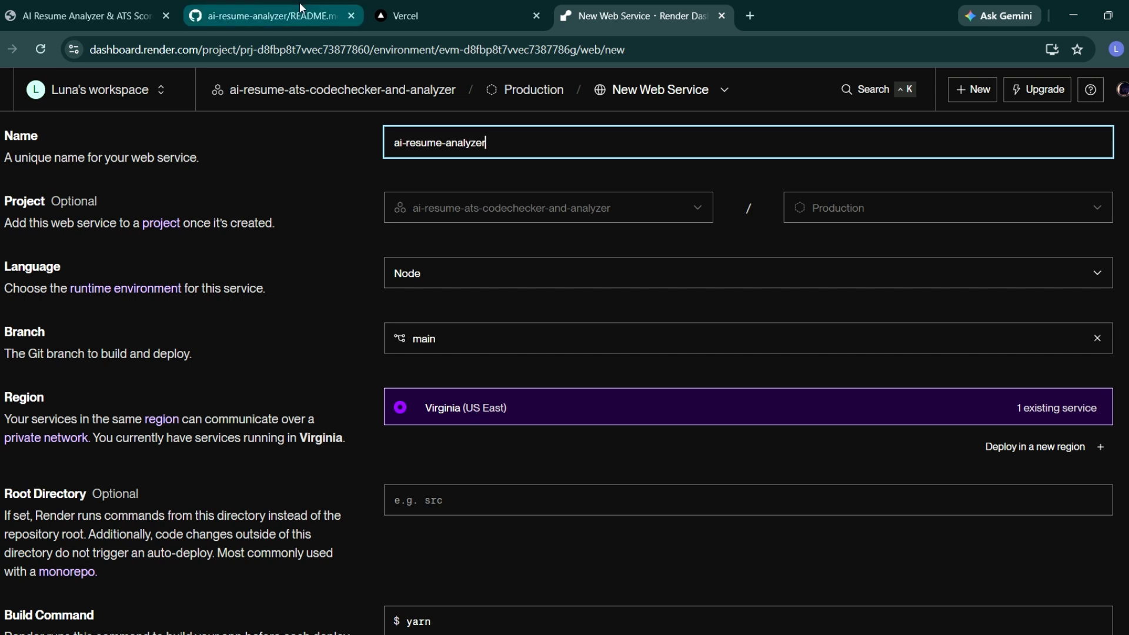
left_click(245, 13)
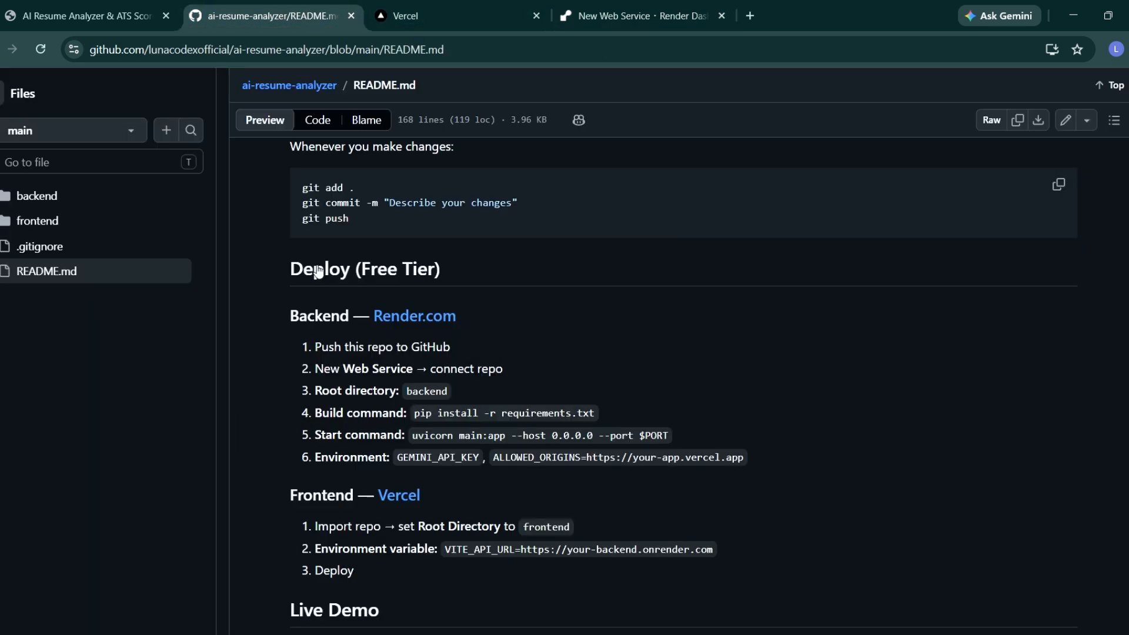
scroll(339, 360, "down", 1)
scroll(339, 361, "down", 1)
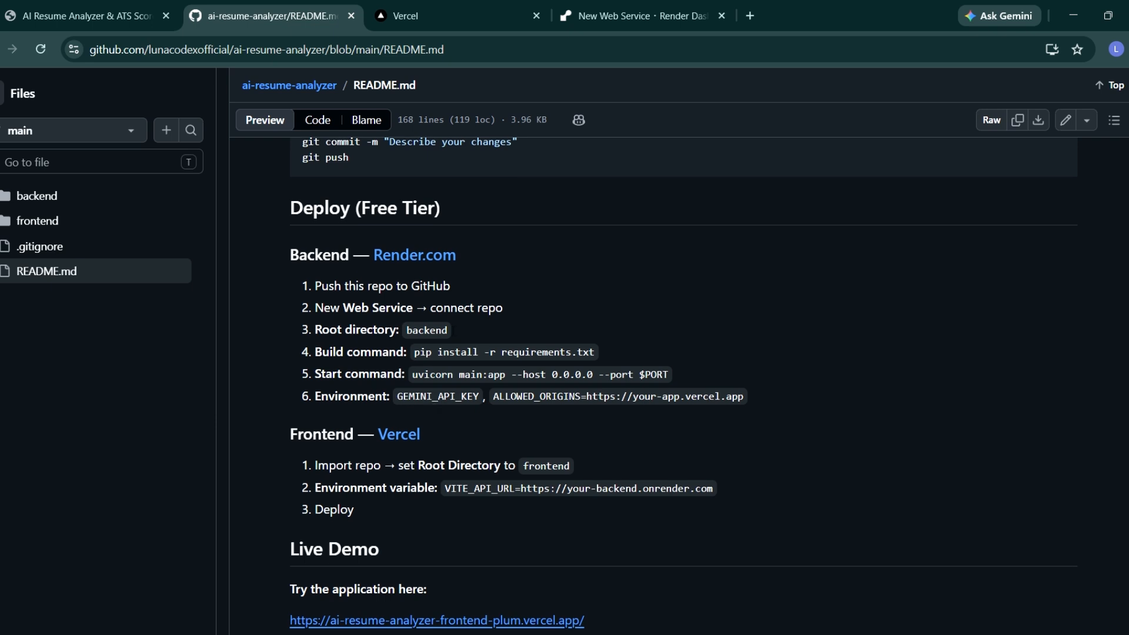
left_click_drag(414, 351, 600, 345)
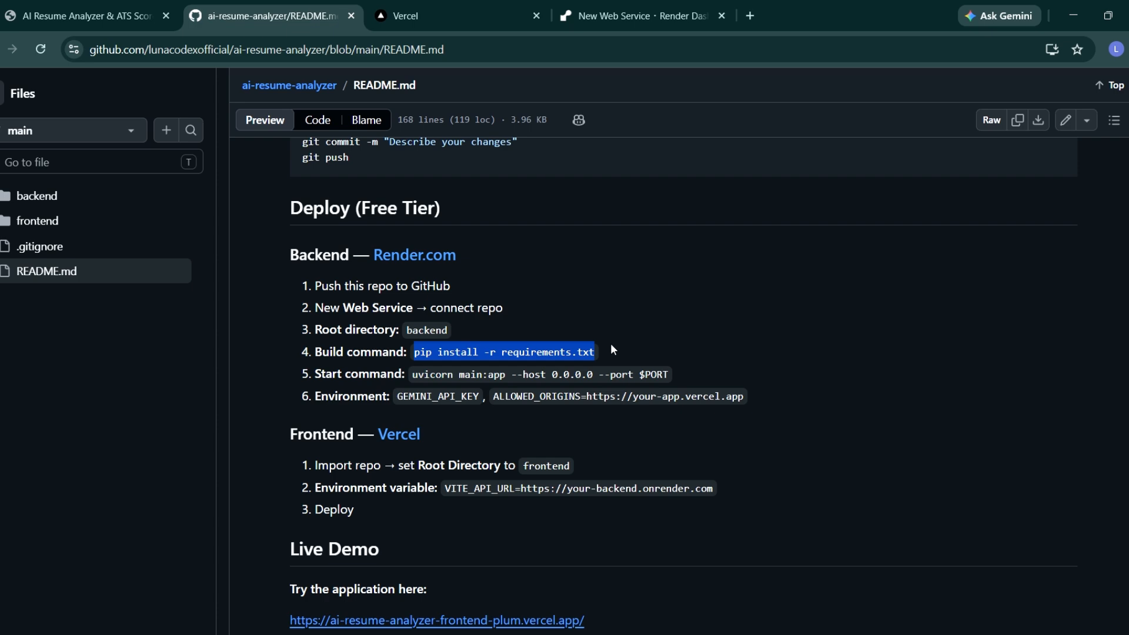
Step: In Render's web service form, set the root directory to backend and the build command to pip install -r requirements.txt
left_click(587, 5)
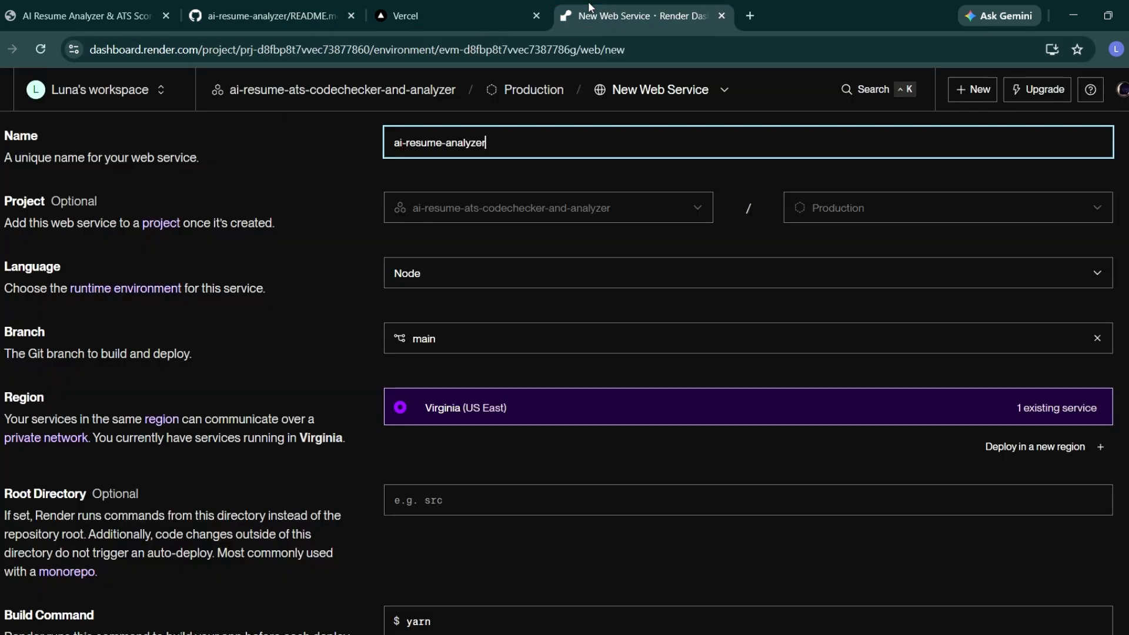
scroll(482, 395, "down", 2)
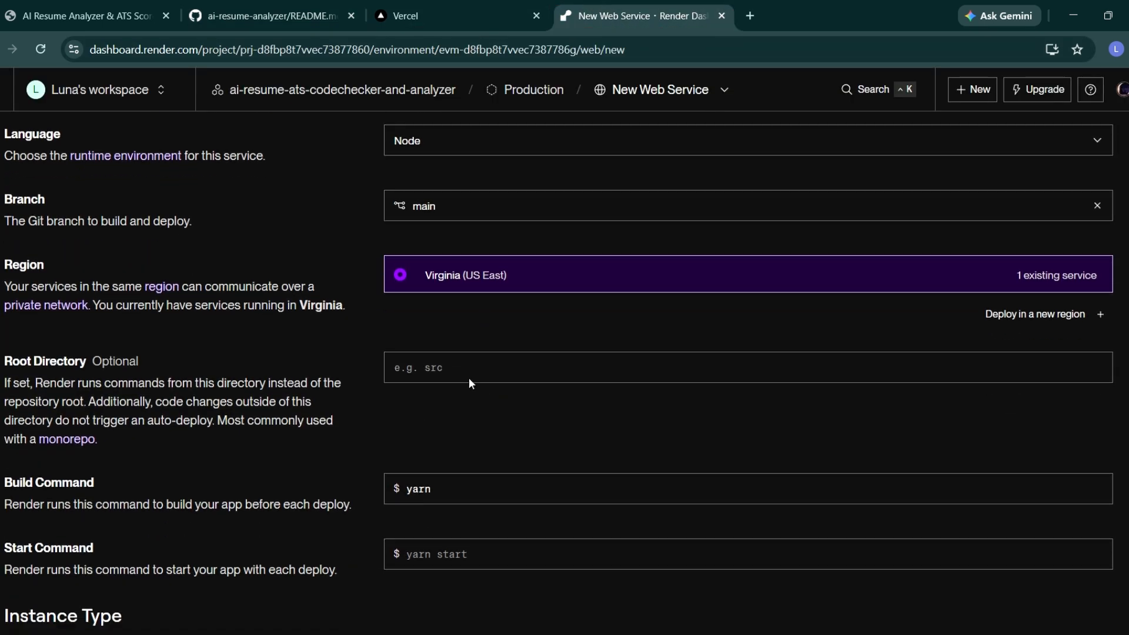
left_click(471, 383)
type("backe")
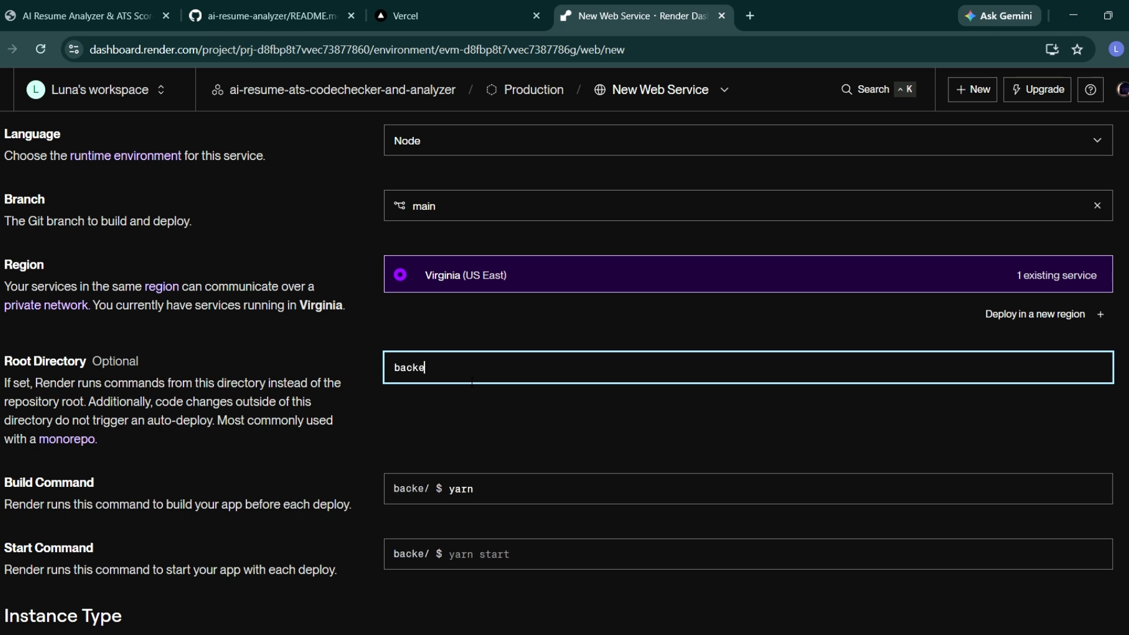
type("nd")
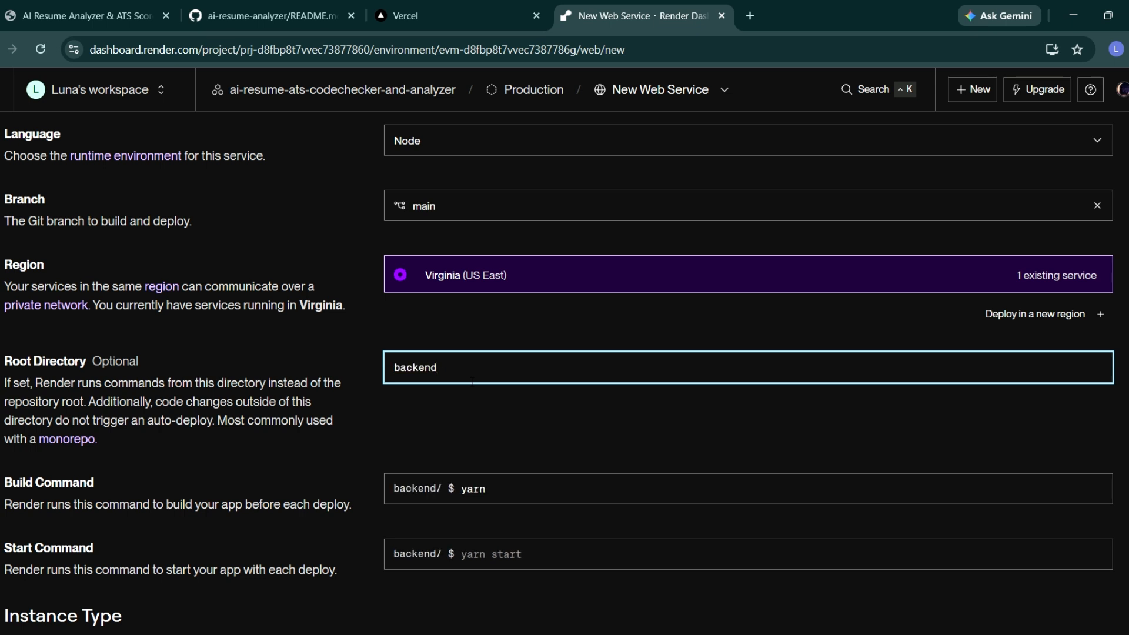
left_click(496, 501)
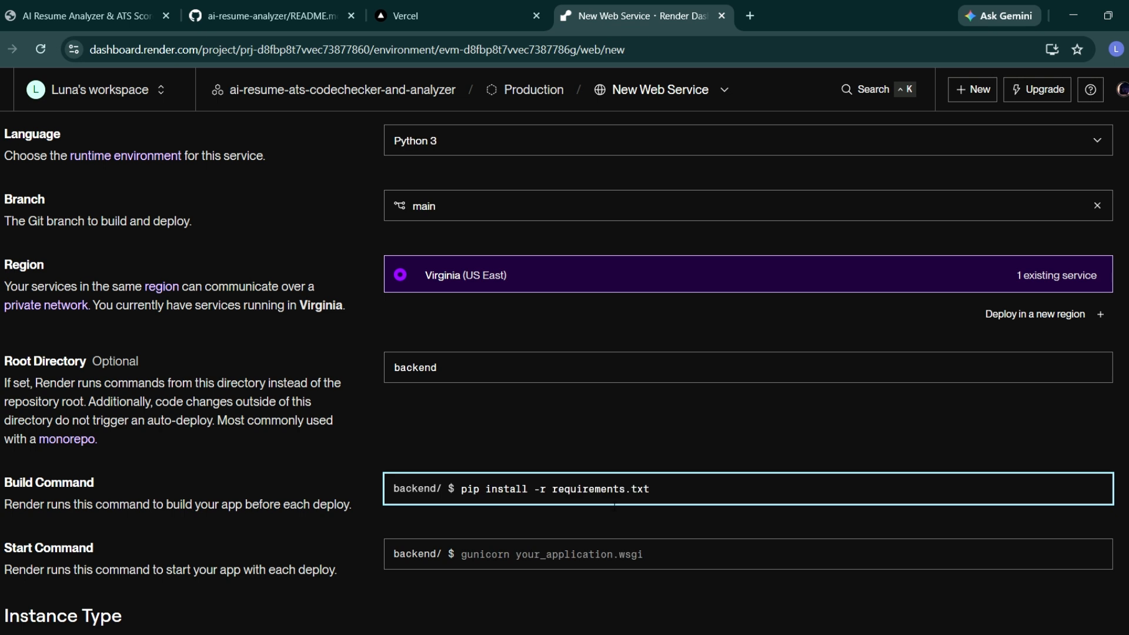
scroll(666, 504, "down", 1)
left_click(660, 498)
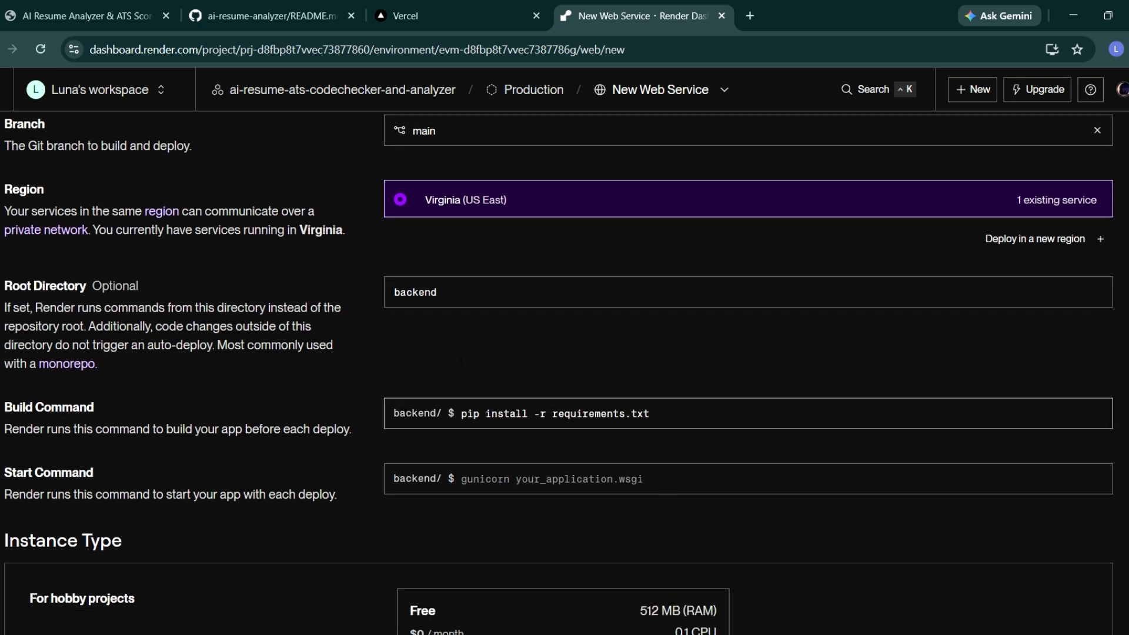
Step: Copy the README's start command uvicorn main:app --host 0.0.0.0 --port $PORT into the Render service form and select the Free instance type
left_click(267, 5)
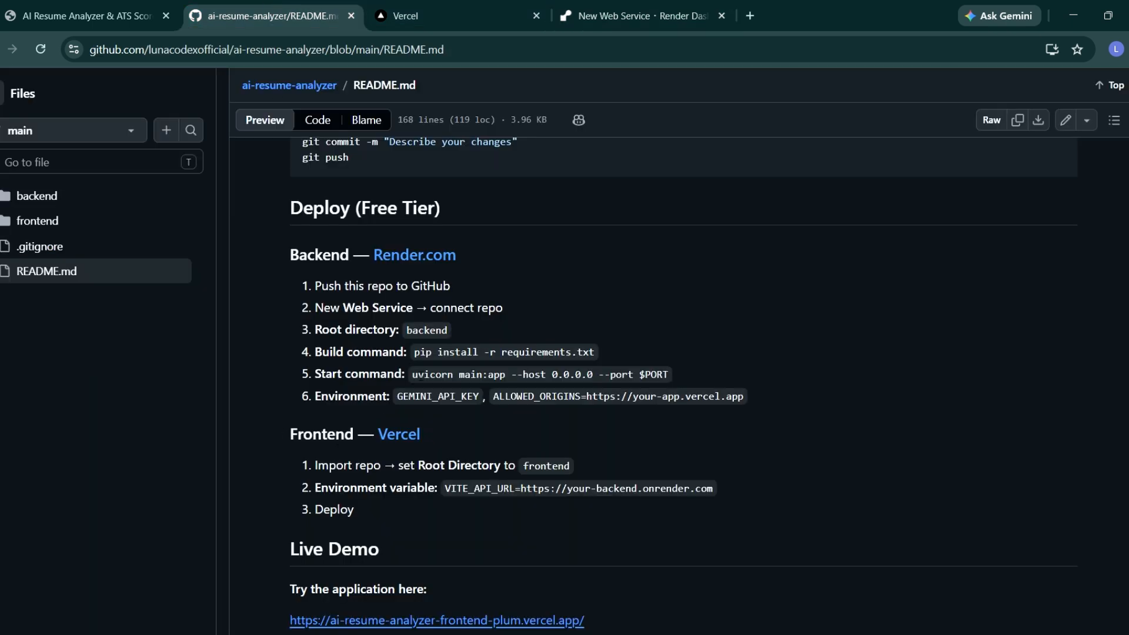
left_click_drag(411, 375, 669, 375)
key("ctrl+c")
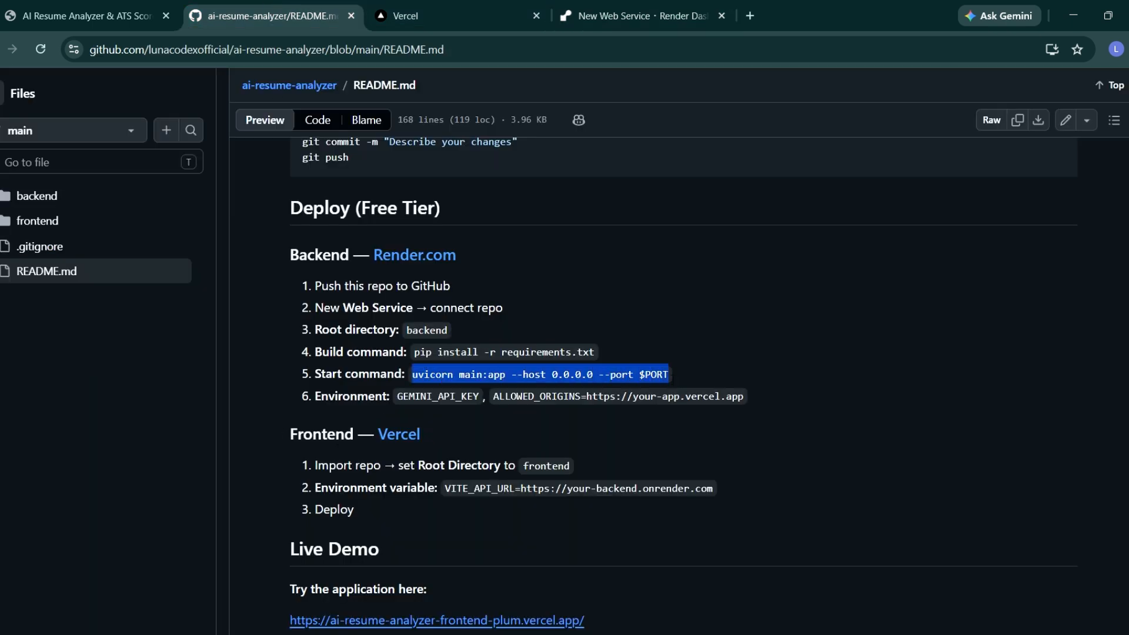
left_click(495, 22)
left_click(580, 14)
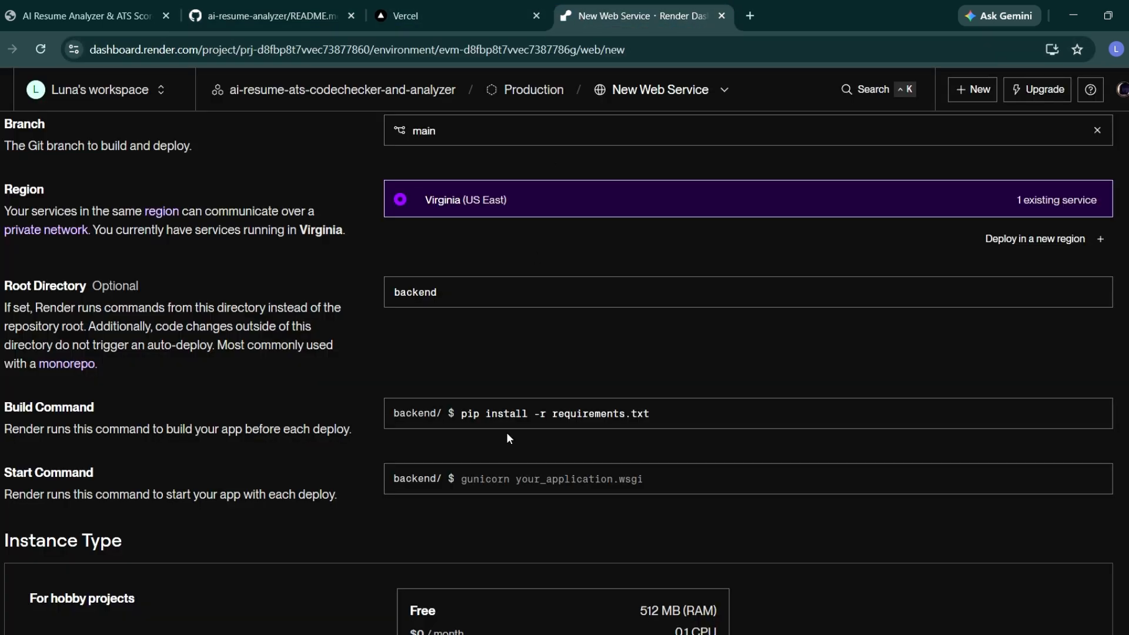
left_click(509, 479)
key("ctrl+v")
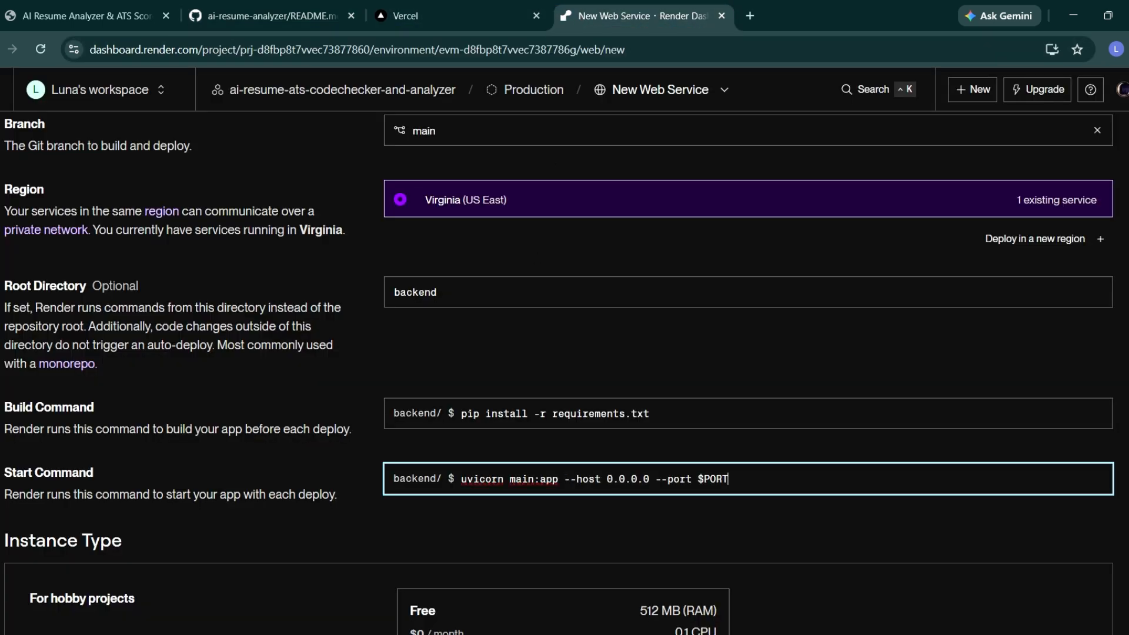
left_click(548, 545)
scroll(548, 545, "down", 5)
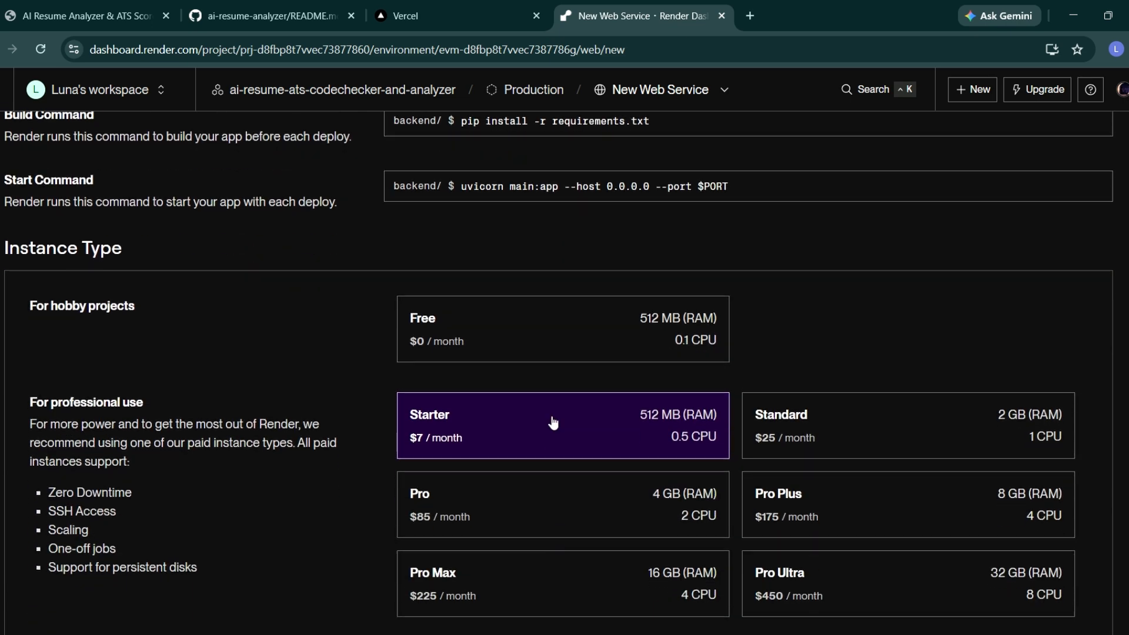
left_click(527, 323)
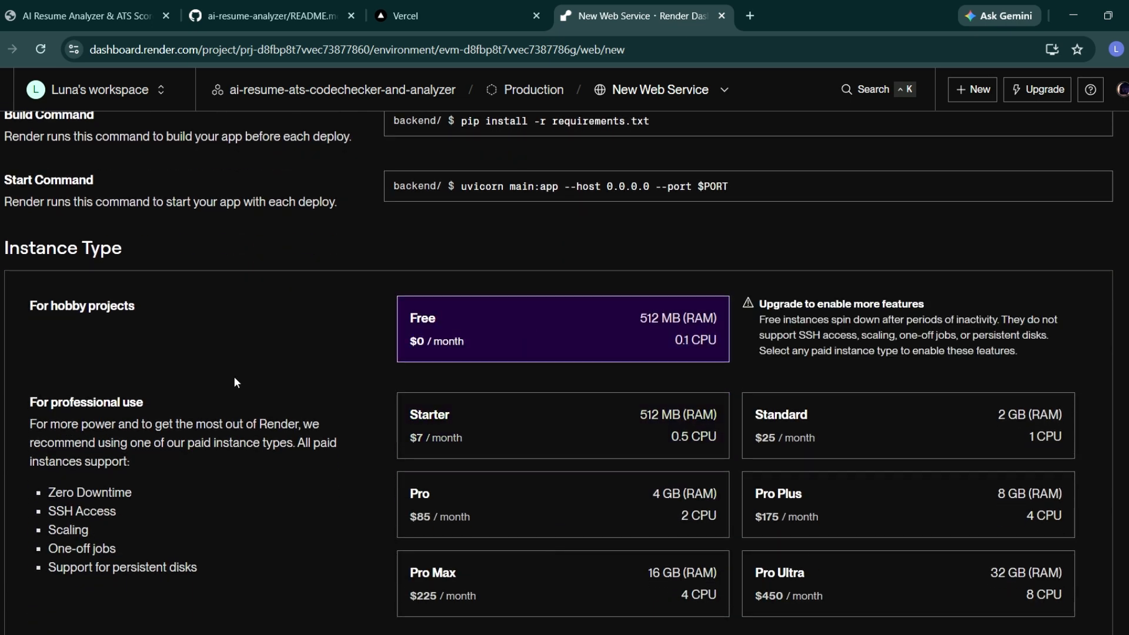
Step: Check the README's backend environment variables, add GEMINI_API_KEY to the Render web service form, and paste the Gemini API key as its value
scroll(236, 381, "down", 3)
scroll(234, 376, "down", 4)
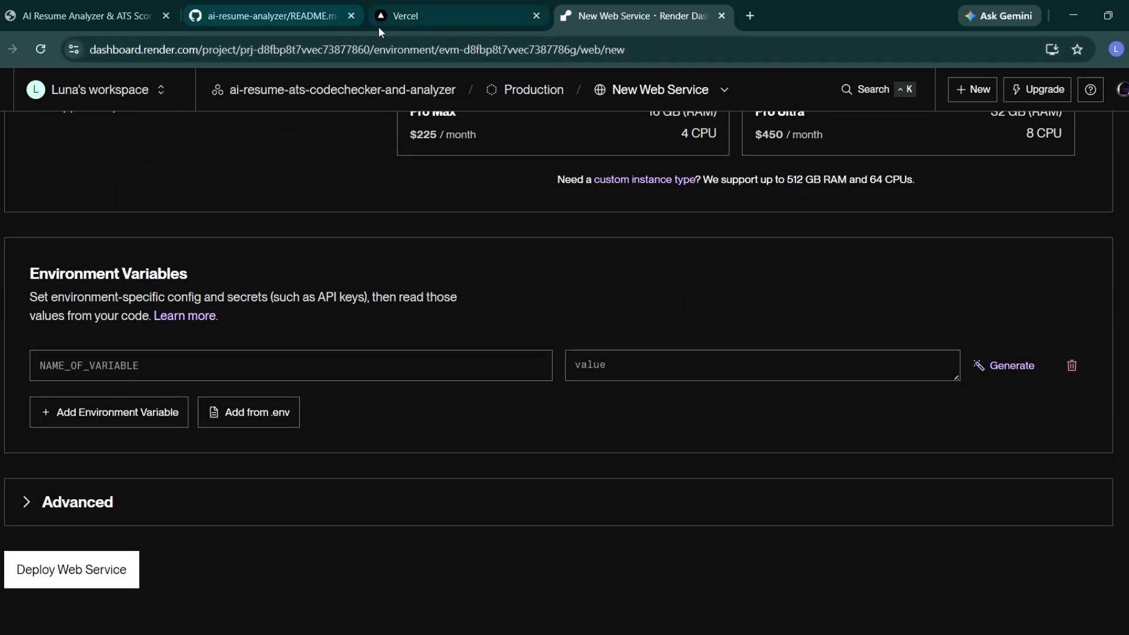
left_click(312, 16)
scroll(398, 439, "down", 1)
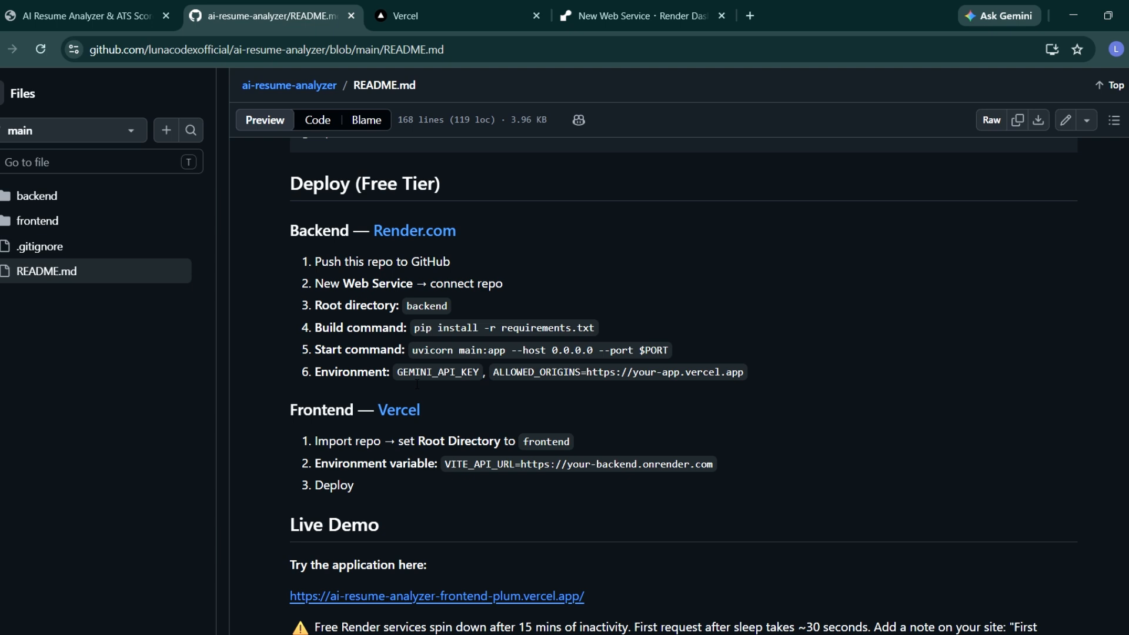
left_click(609, 5)
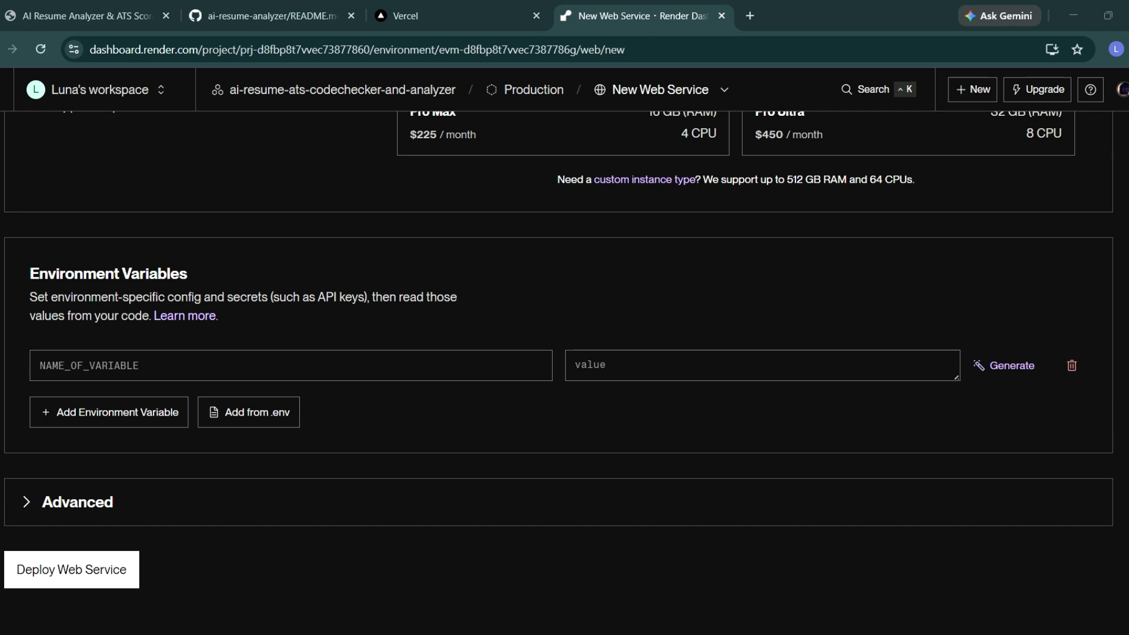
scroll(678, 404, "up", 1)
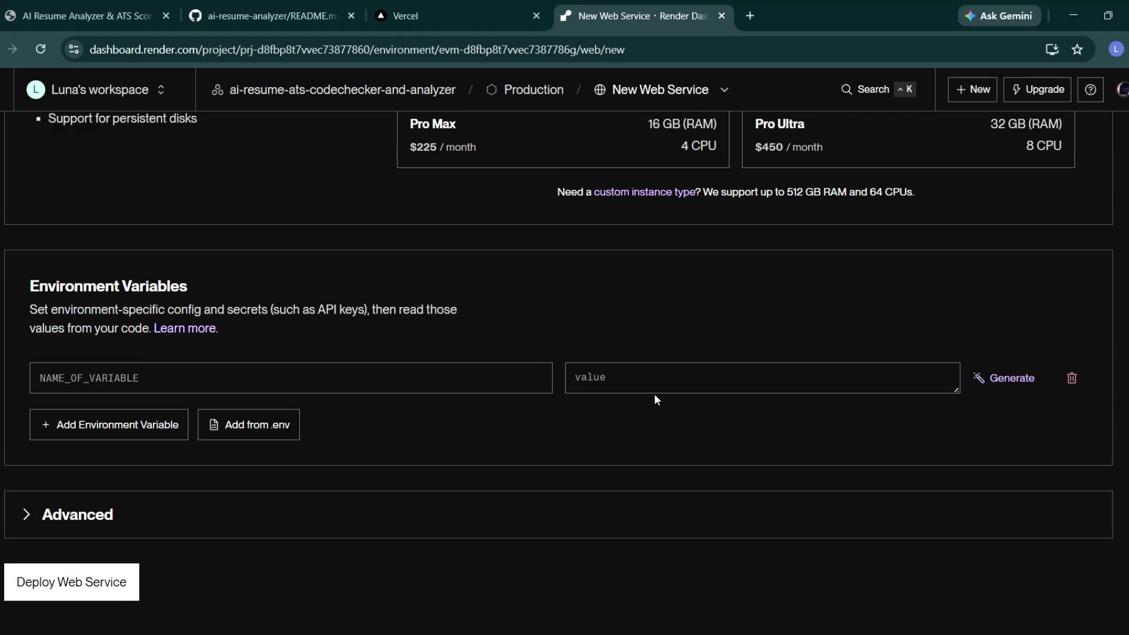
left_click(343, 379)
type("GEM")
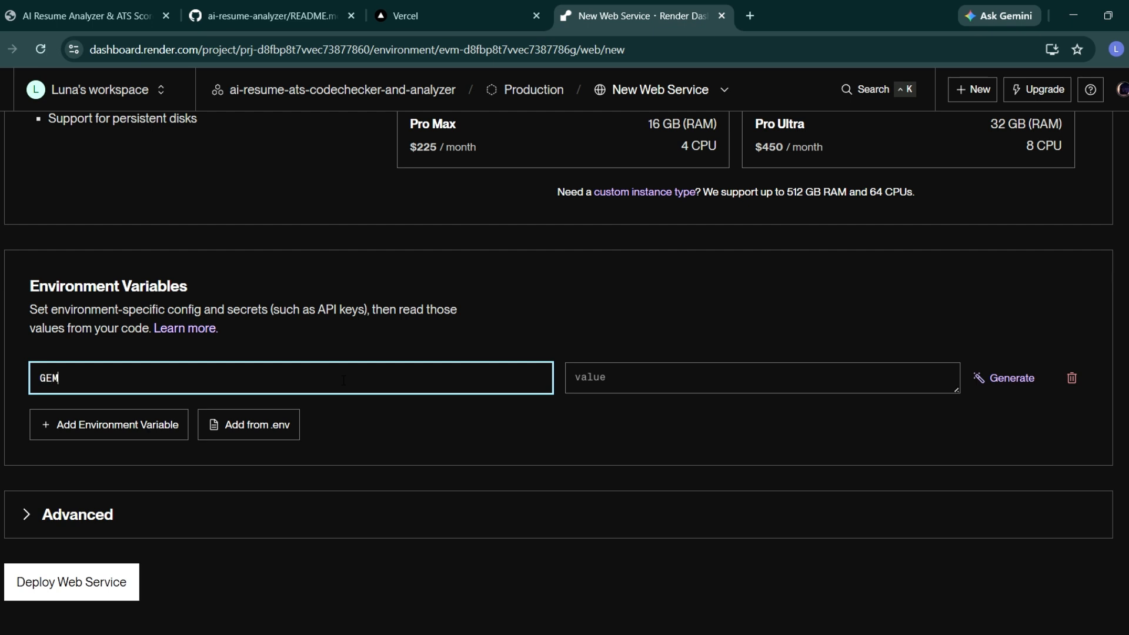
type("INI_API_KEY")
left_click(571, 379)
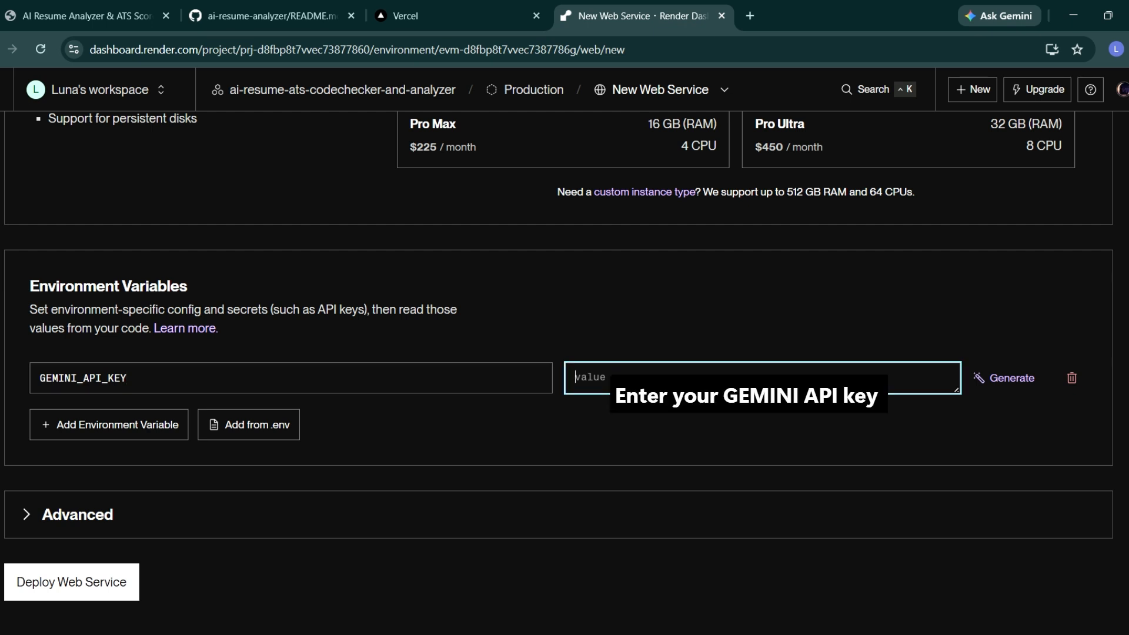
key("ctrl+v")
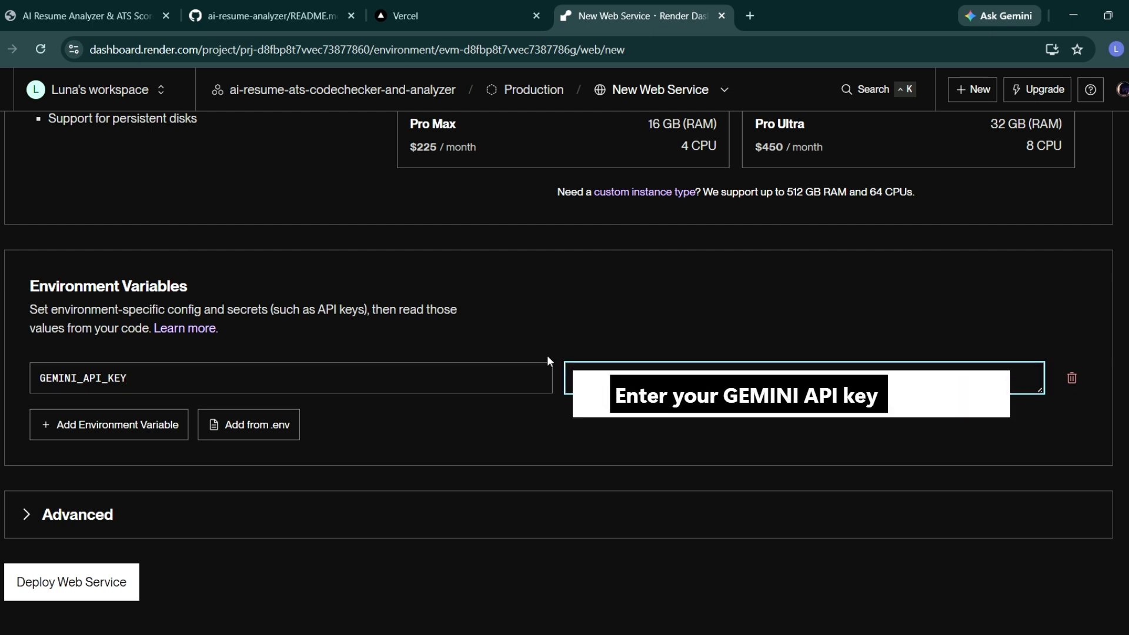
left_click(680, 421)
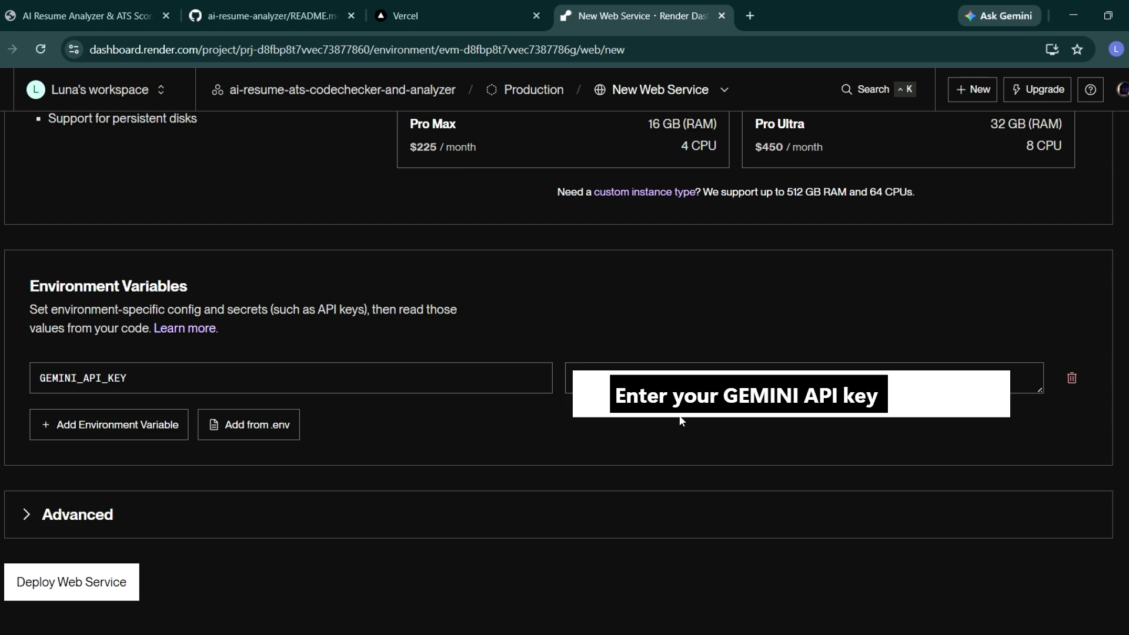
Step: Recheck the README's backend environment settings and deploy the Render web service
left_click(256, 6)
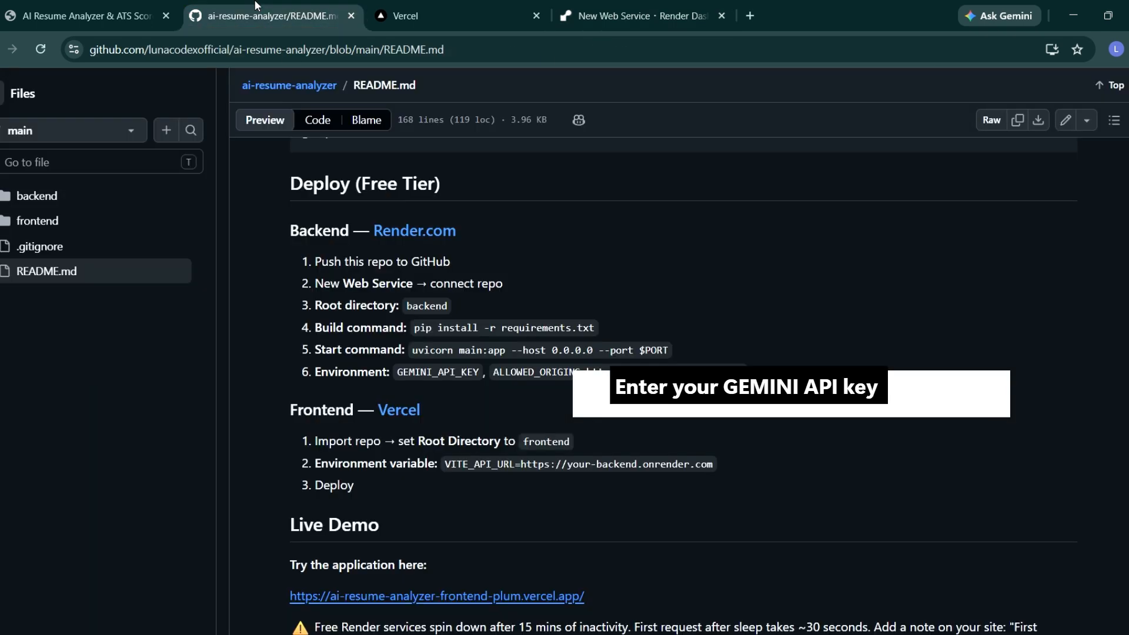
scroll(586, 188, "down", 1)
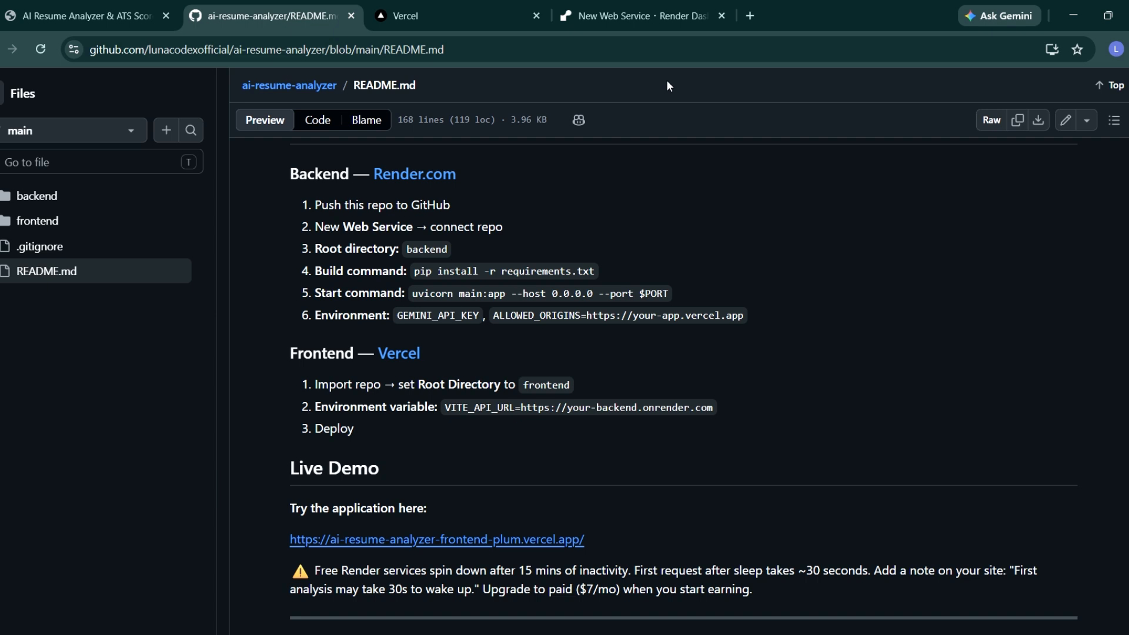
left_click(654, 7)
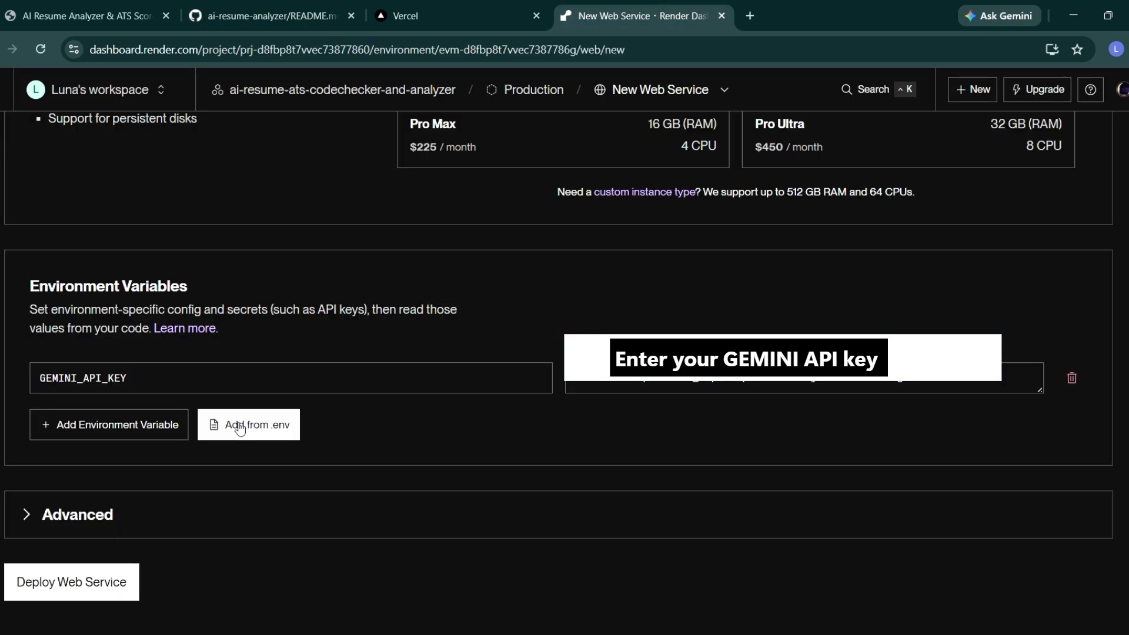
scroll(89, 584, "down", 1)
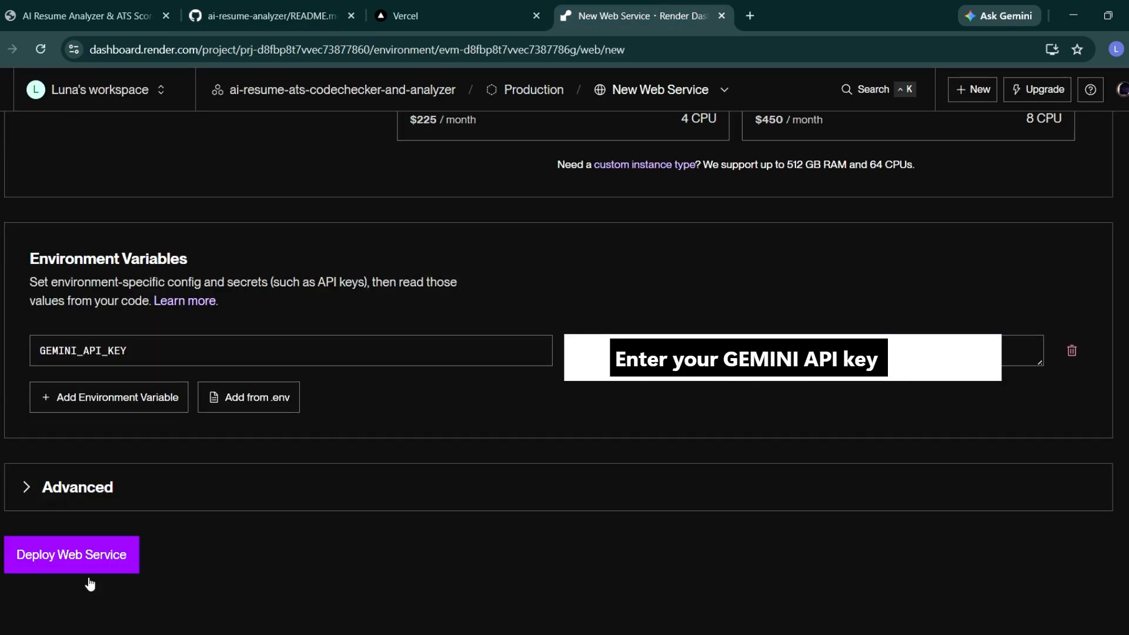
left_click(93, 570)
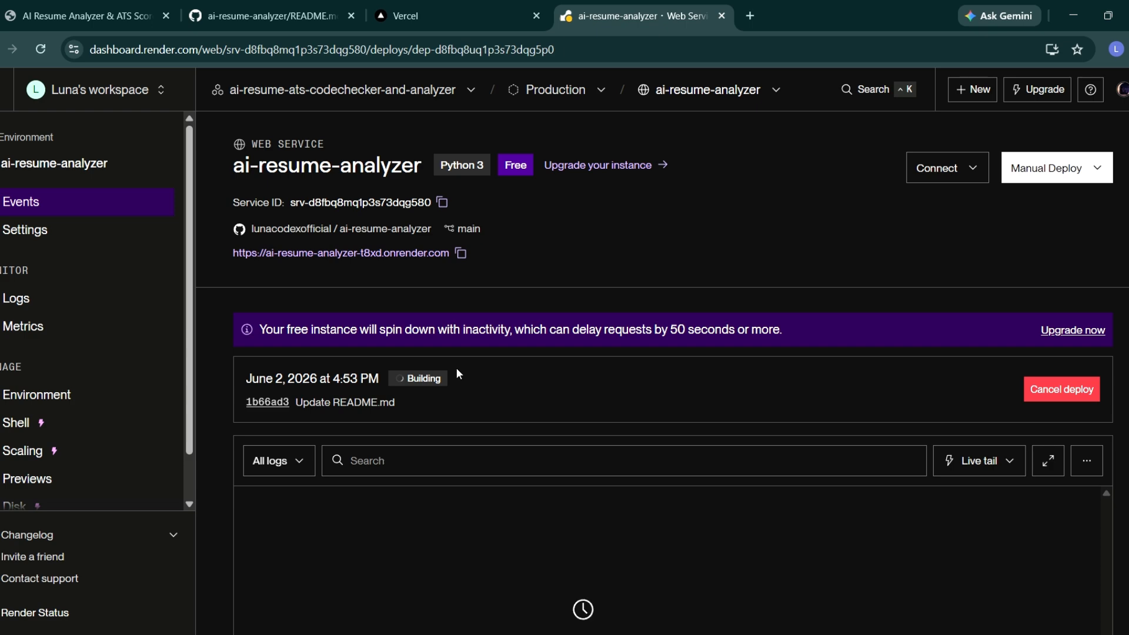
scroll(457, 368, "down", 1)
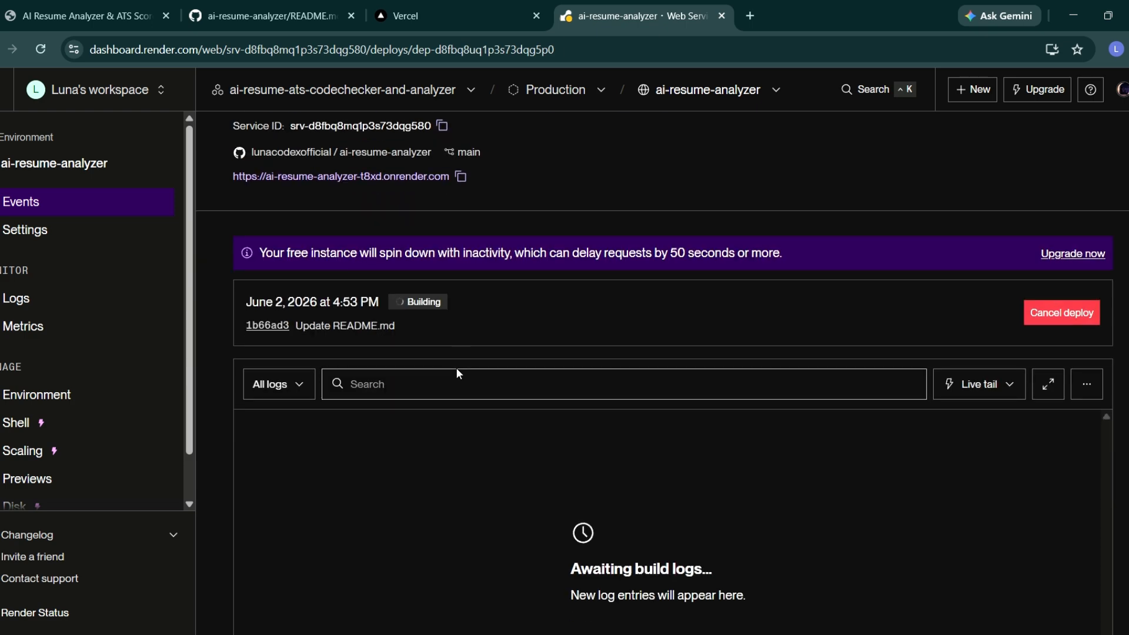
Step: Check the README's frontend instructions, switch to Vercel, and start a new project by importing the ai-resume-analyzer repository
left_click(252, 23)
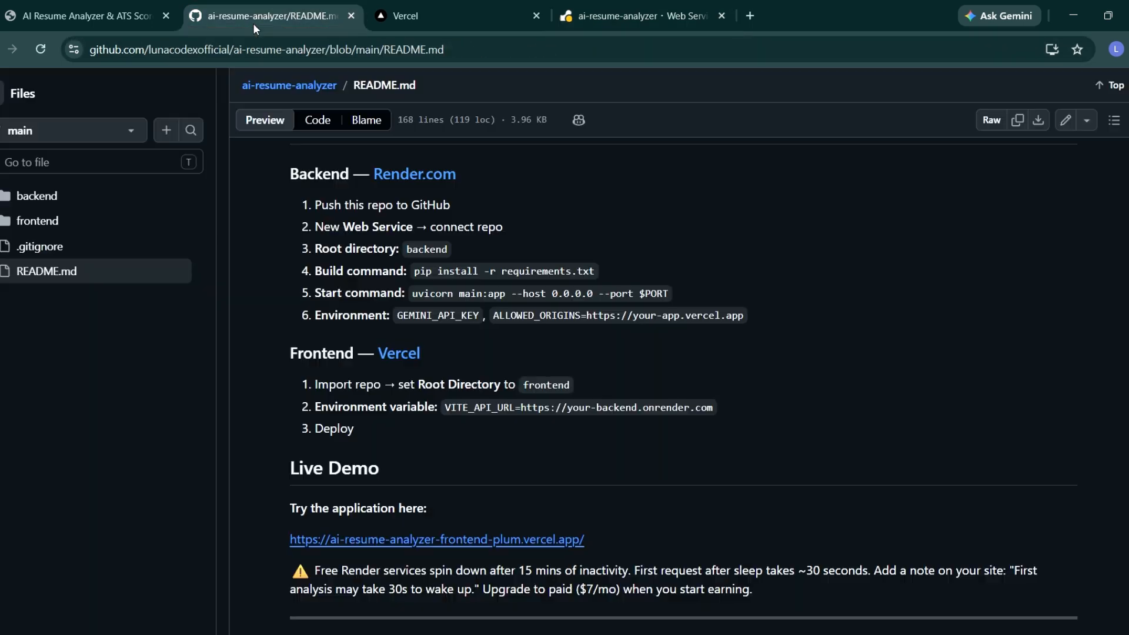
scroll(443, 404, "down", 1)
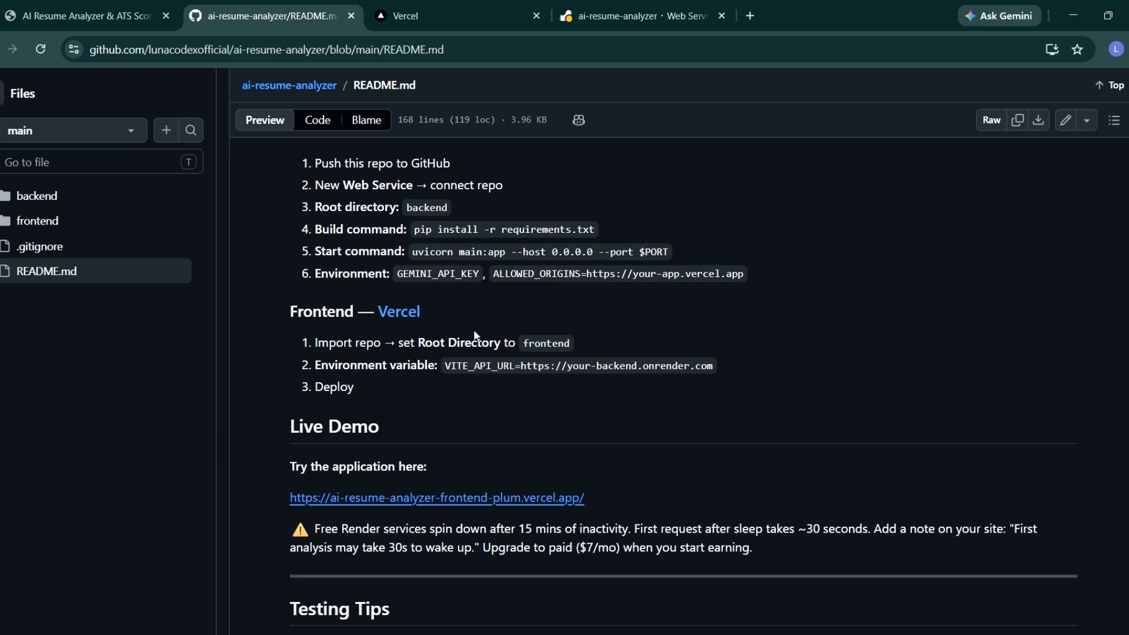
left_click(435, 25)
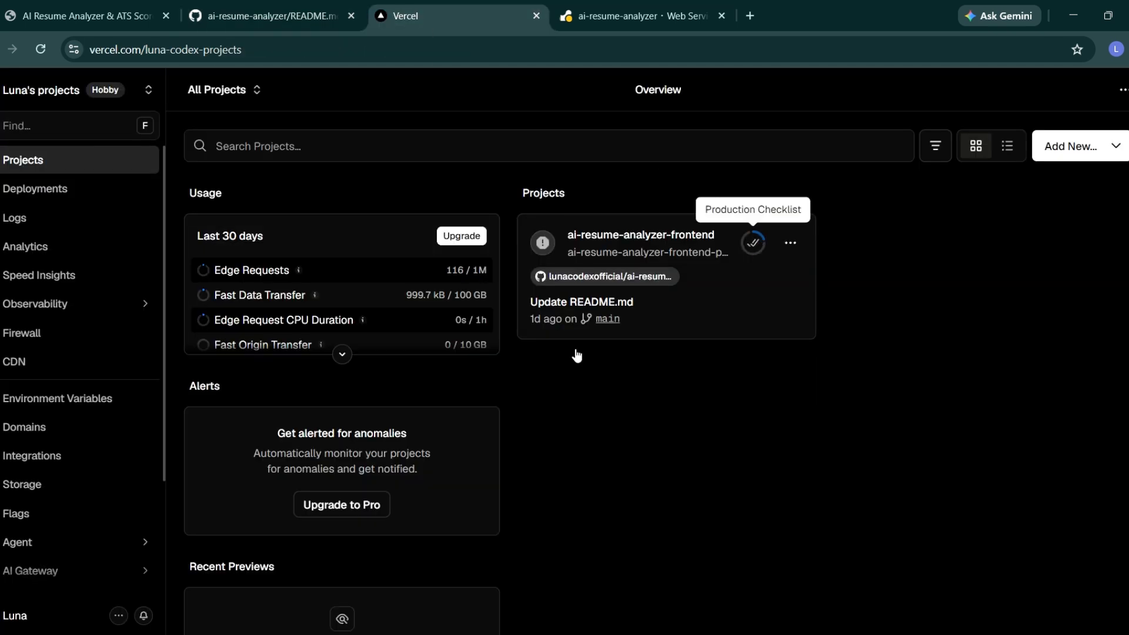
left_click(35, 161)
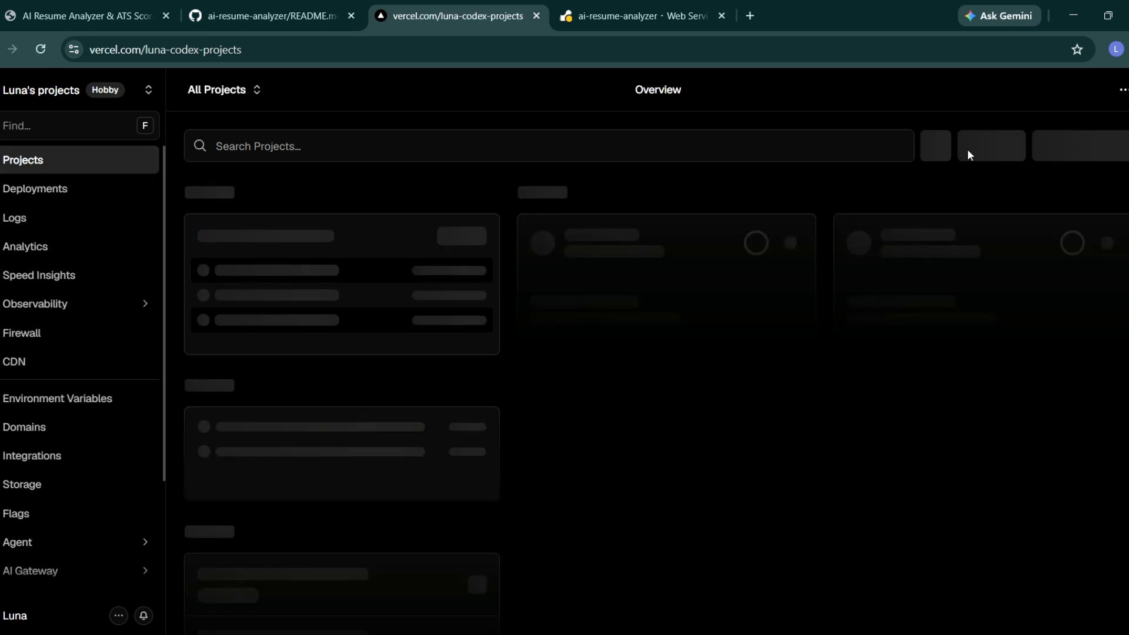
left_click(1090, 154)
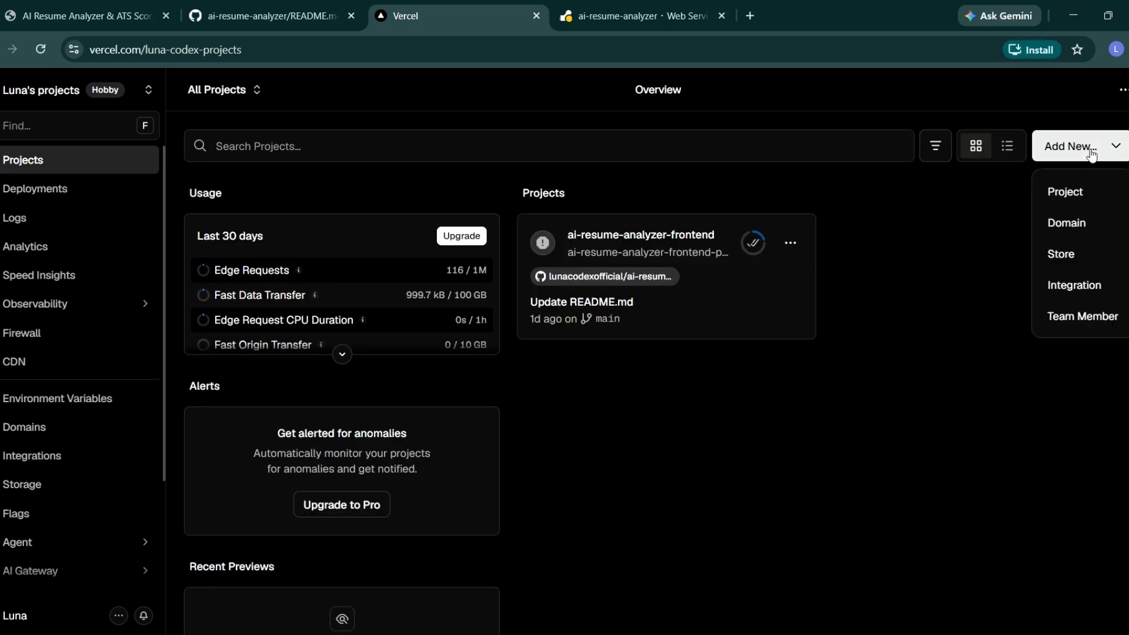
left_click(1077, 199)
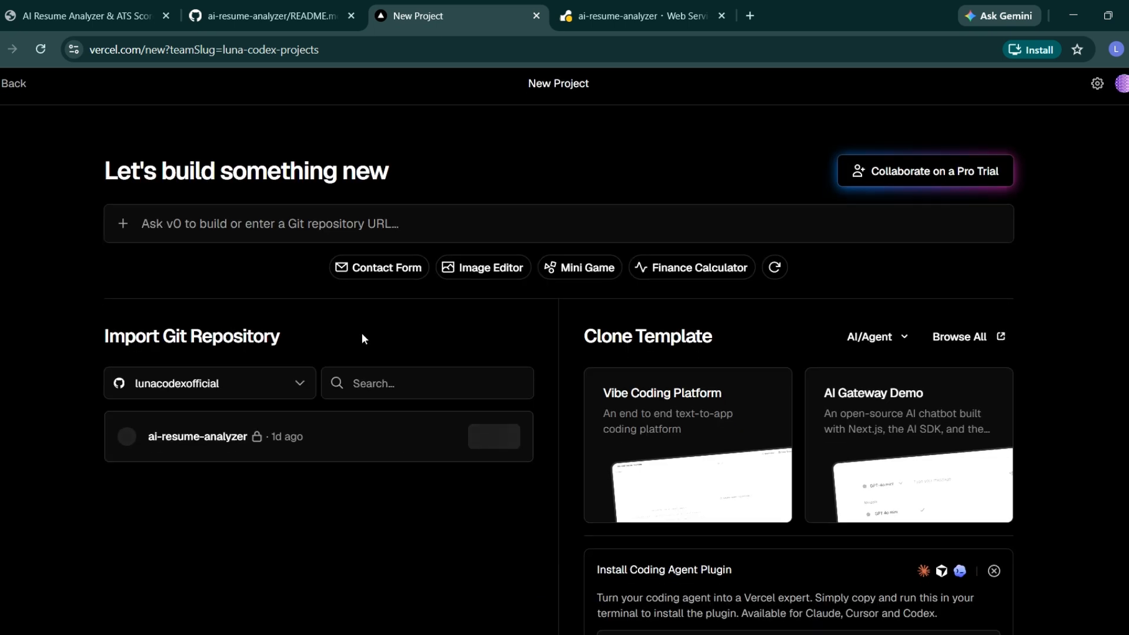
scroll(364, 434, "down", 1)
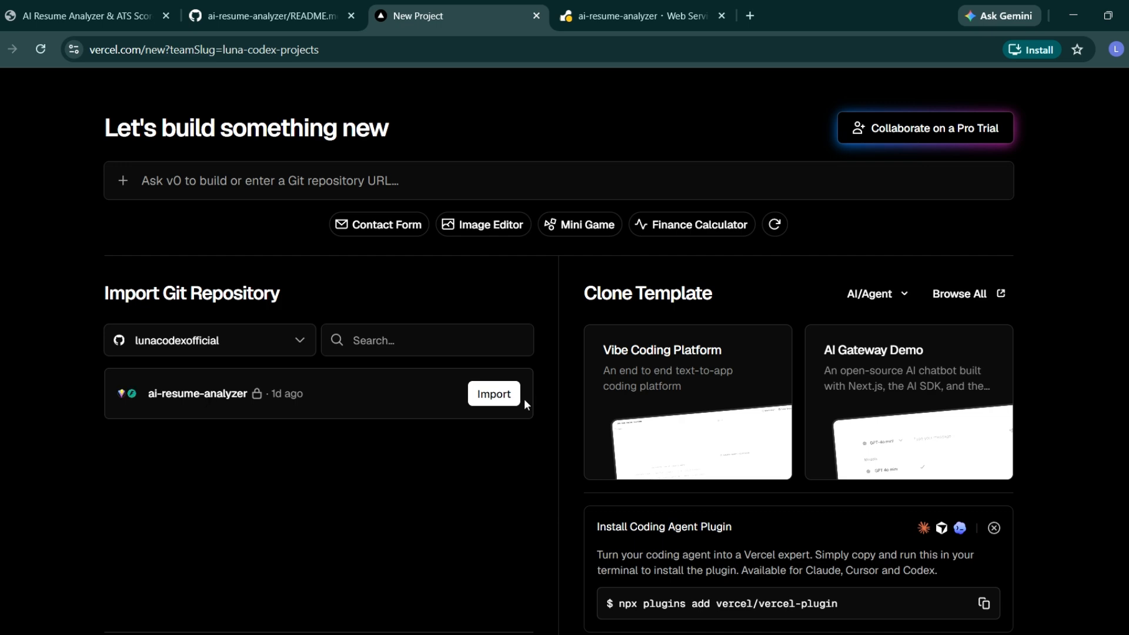
left_click(522, 404)
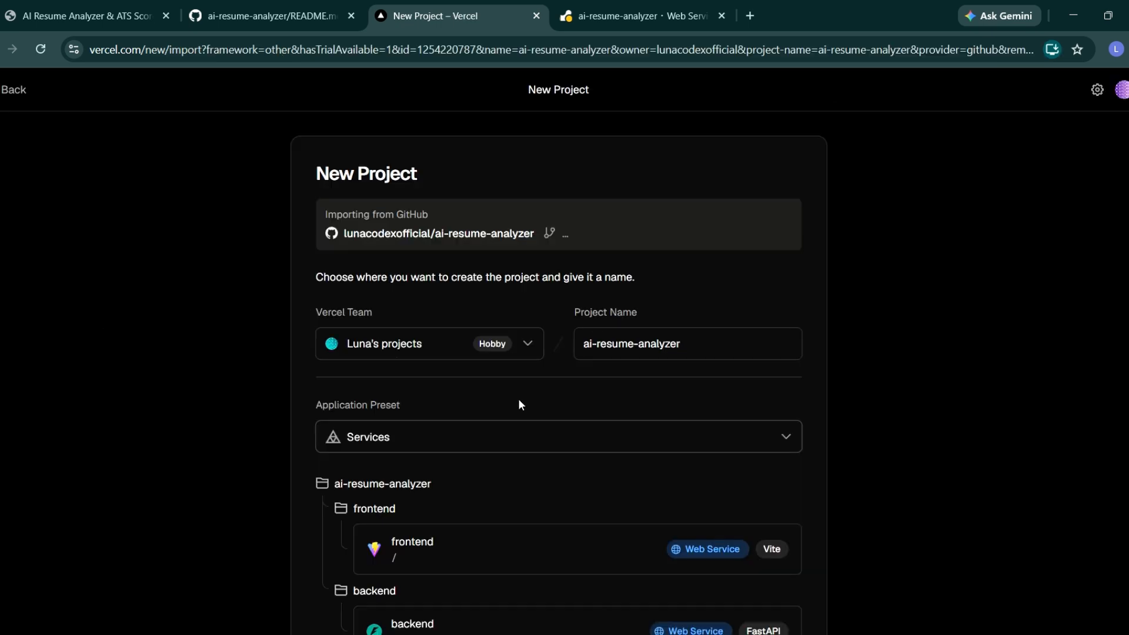
Step: Set the new Vercel project's root directory to frontend and expand its build and output settings
scroll(432, 425, "down", 3)
scroll(432, 425, "down", 3)
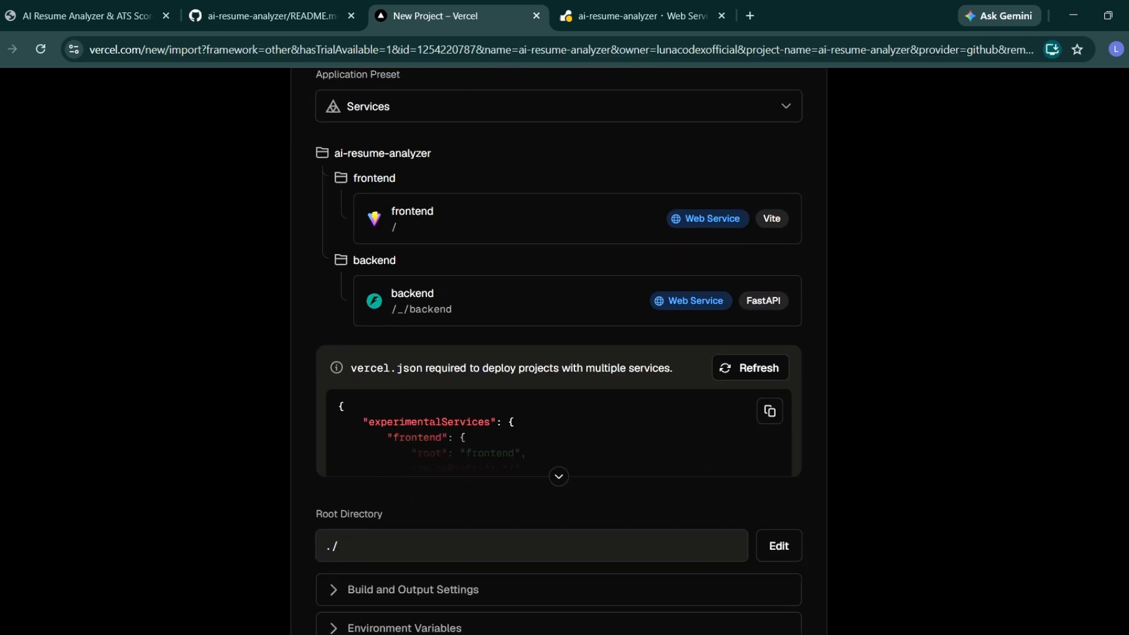
scroll(467, 251, "up", 4)
scroll(469, 251, "down", 7)
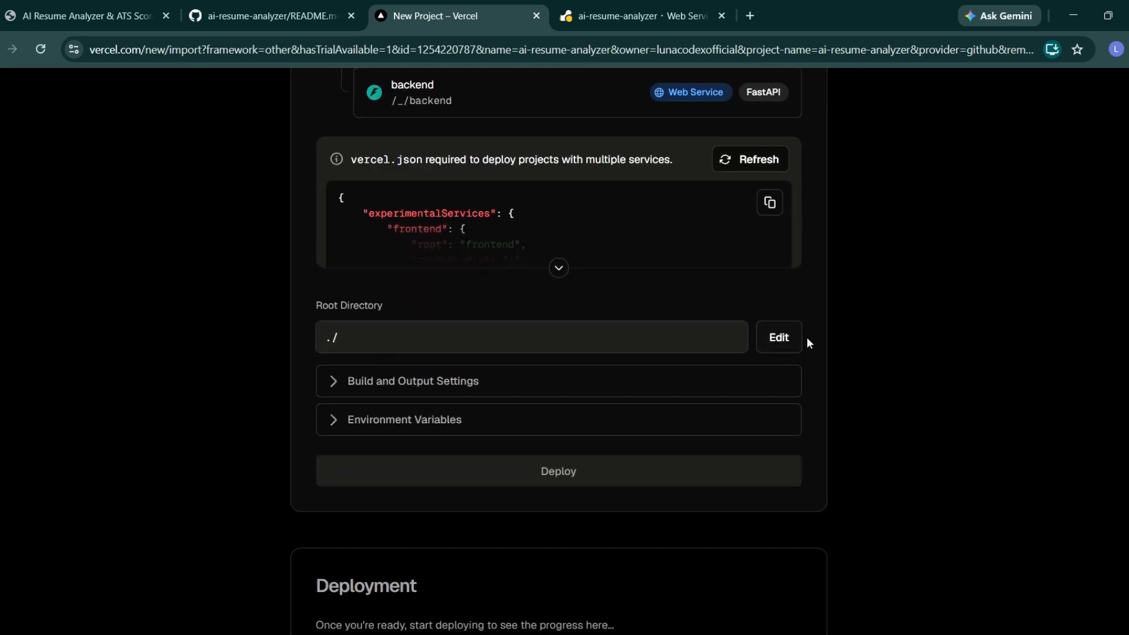
left_click(789, 345)
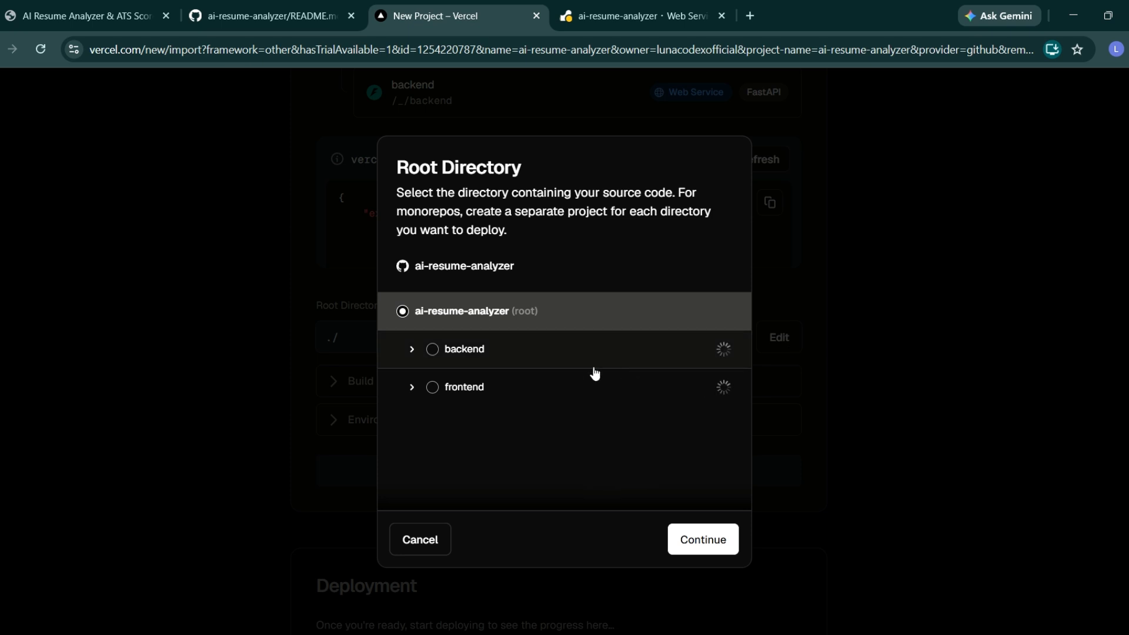
left_click(578, 395)
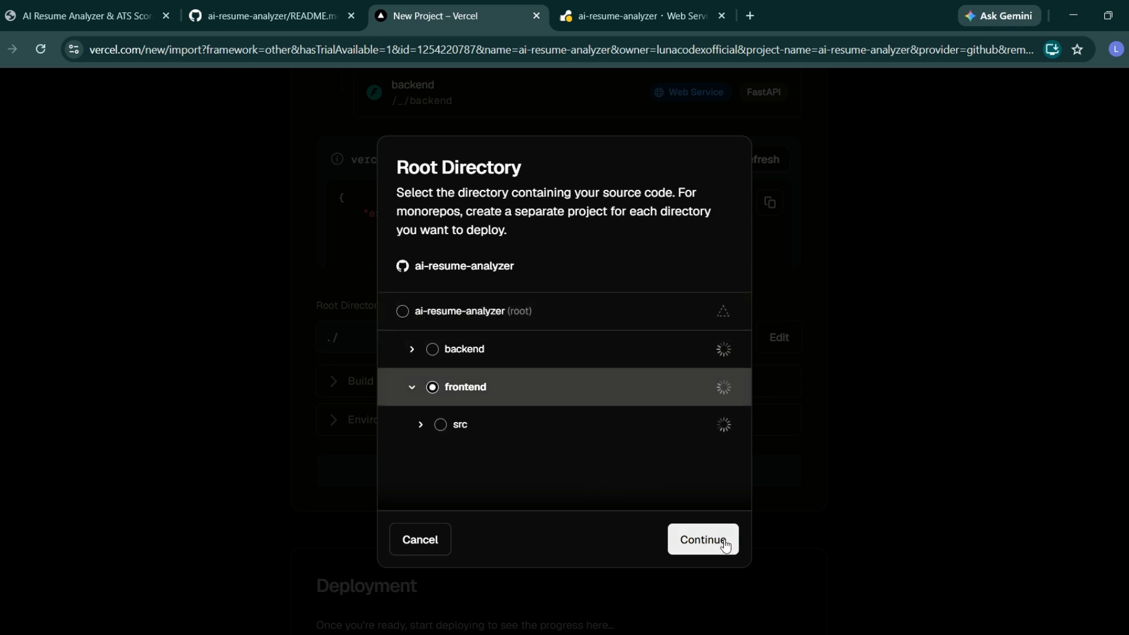
left_click(704, 539)
scroll(722, 544, "down", 5)
scroll(885, 408, "up", 5)
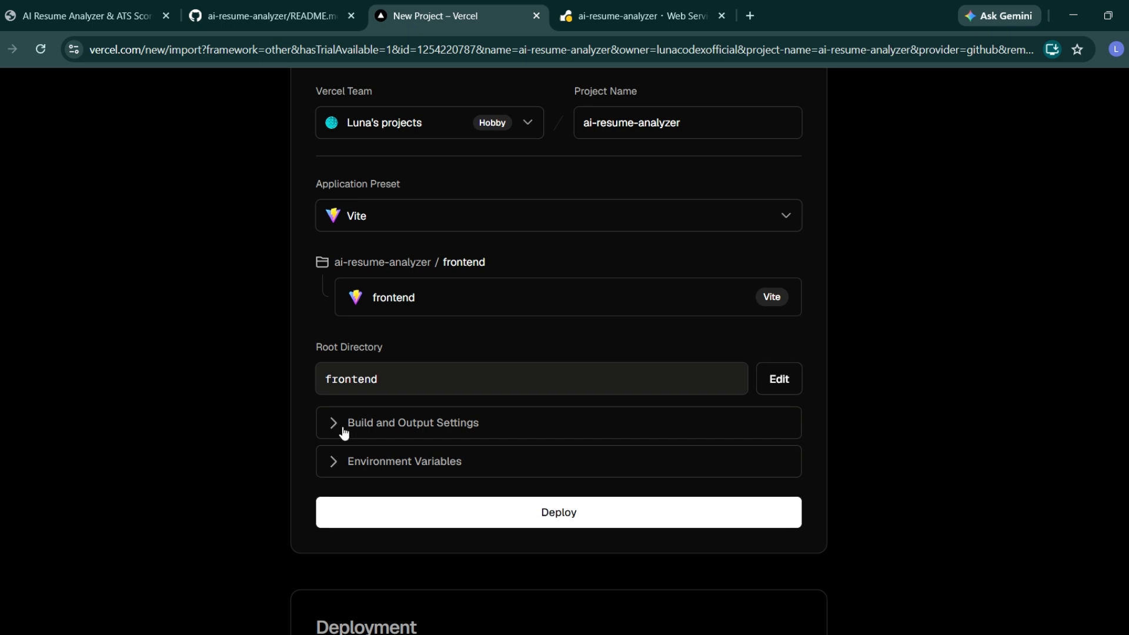
left_click(345, 432)
scroll(415, 464, "down", 3)
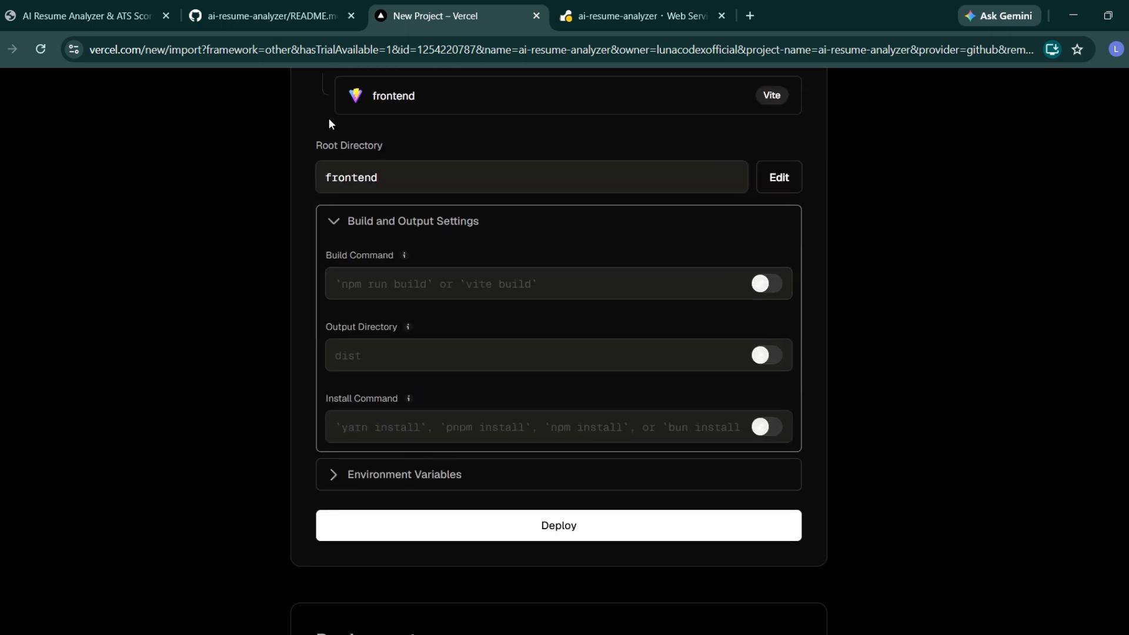
Step: Examine the README's VITE_API_URL format on GitHub, and locate the backend's public URL on the Render service page
left_click(268, 17)
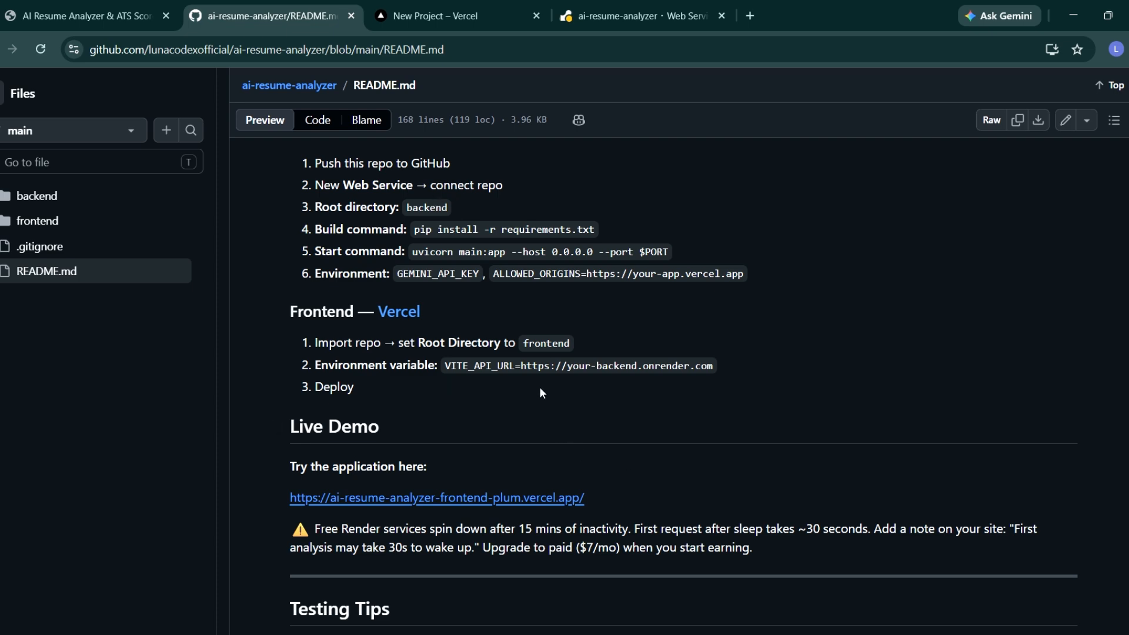
left_click_drag(521, 366, 746, 366)
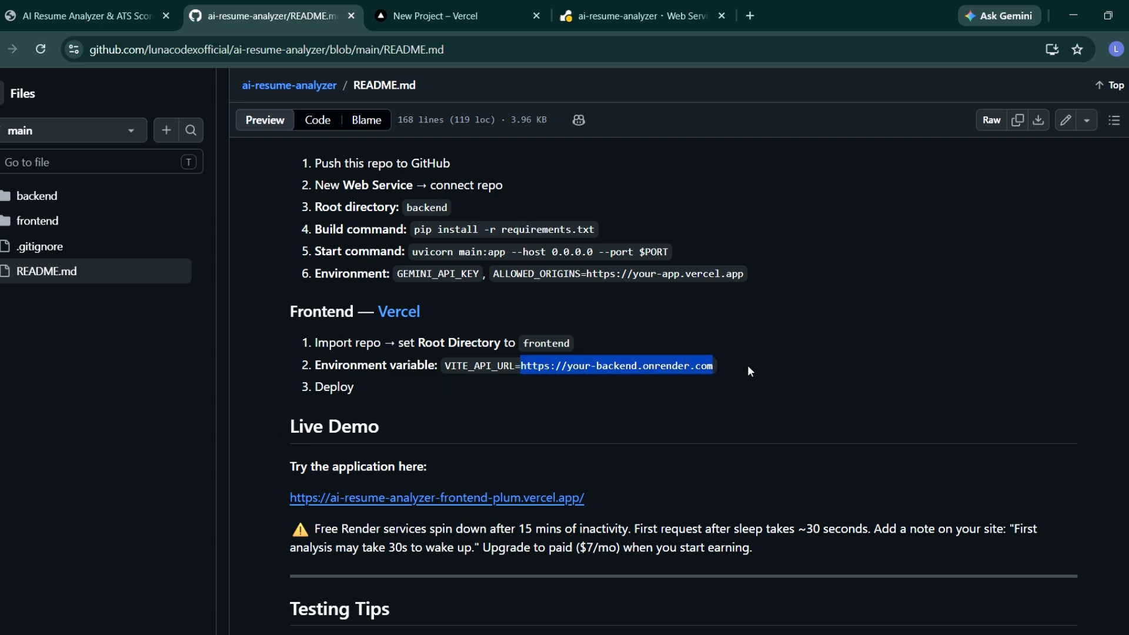
left_click(600, 8)
scroll(573, 448, "up", 2)
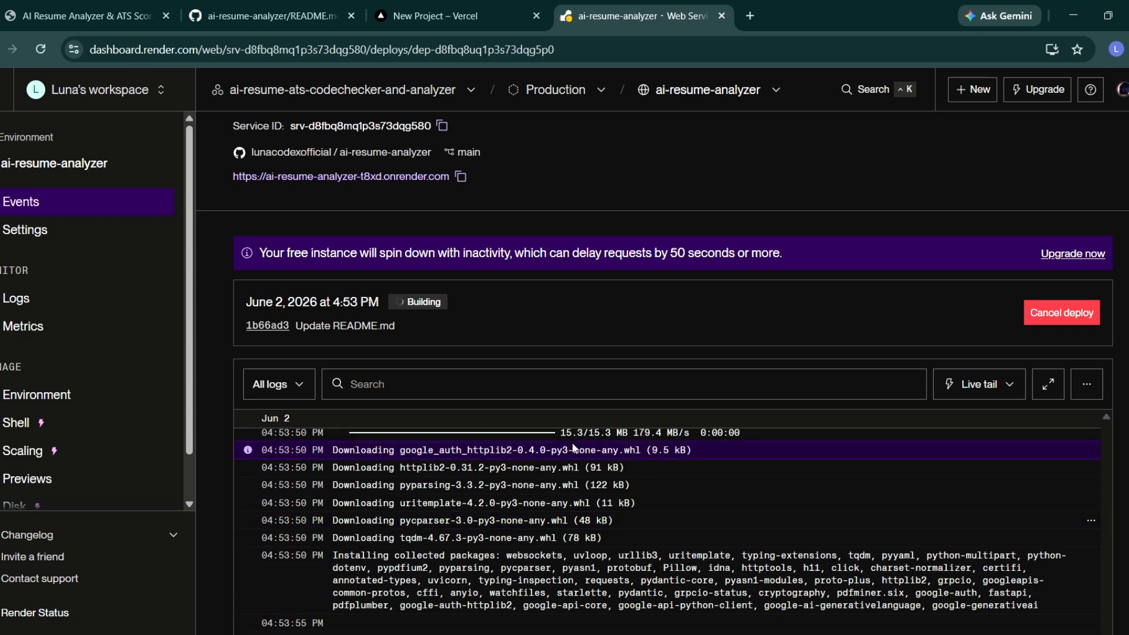
scroll(573, 448, "down", 5)
scroll(574, 448, "up", 8)
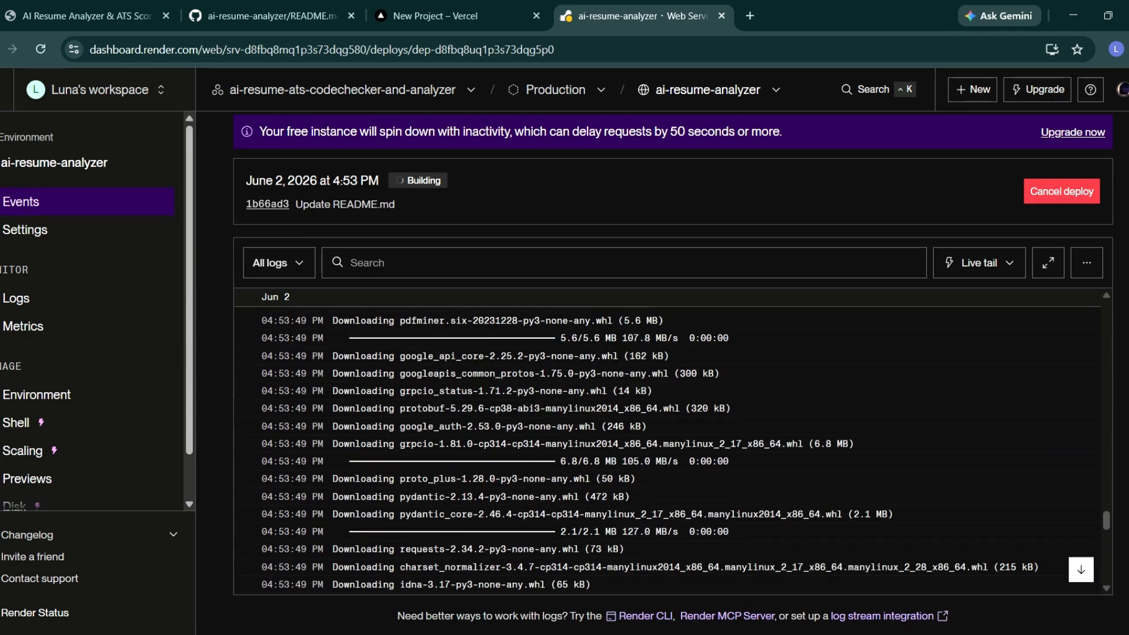
scroll(574, 448, "up", 6)
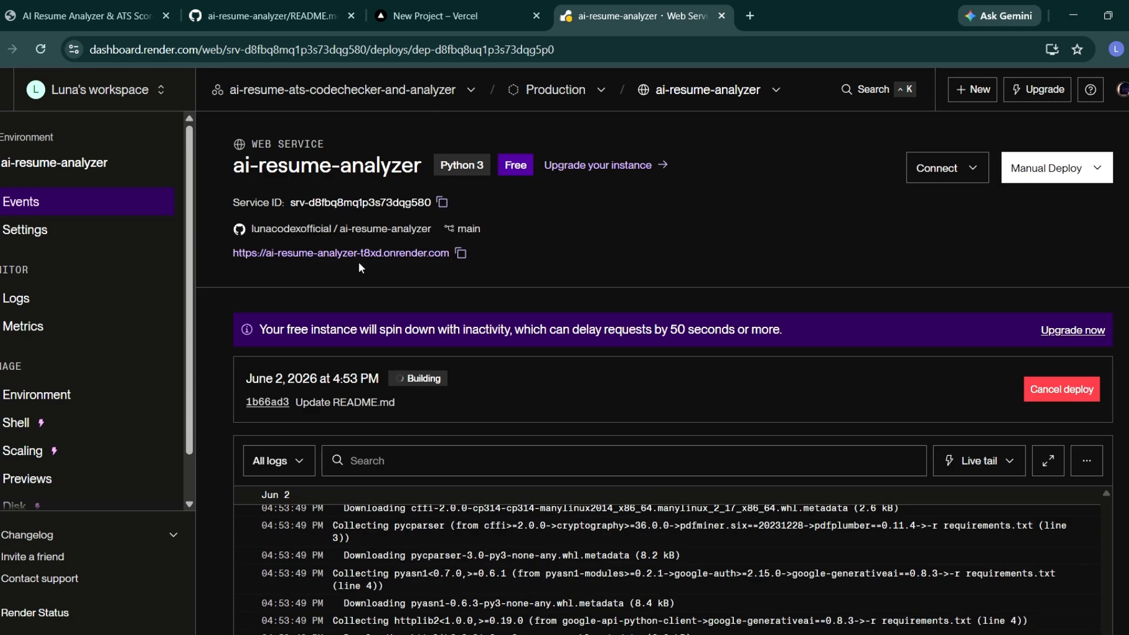
left_click_drag(218, 252, 409, 269)
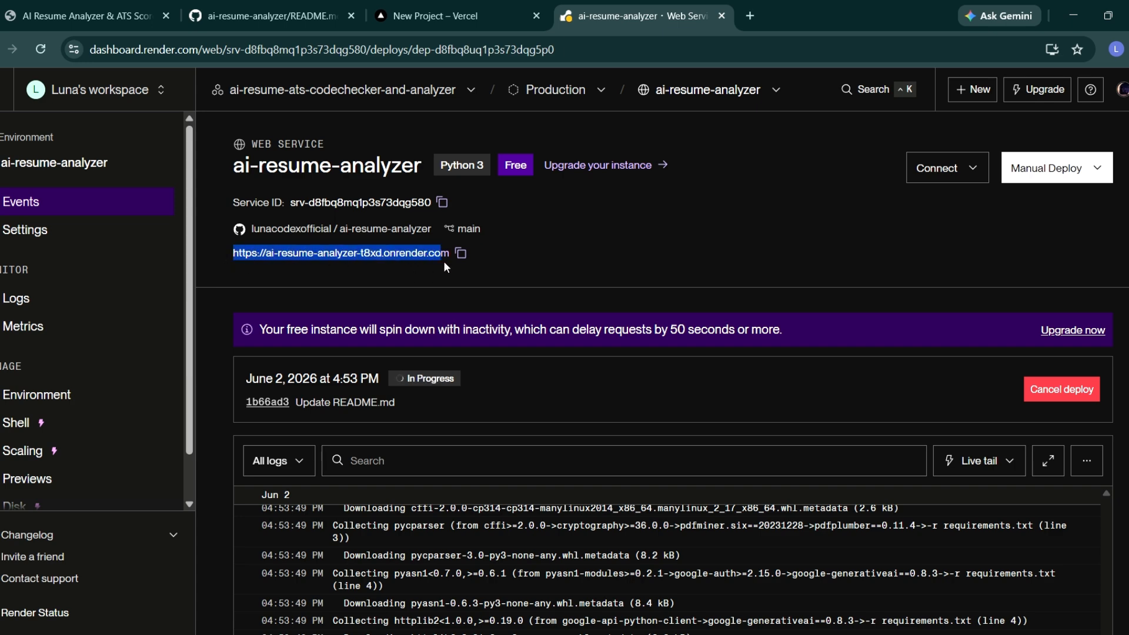
left_click(299, 298)
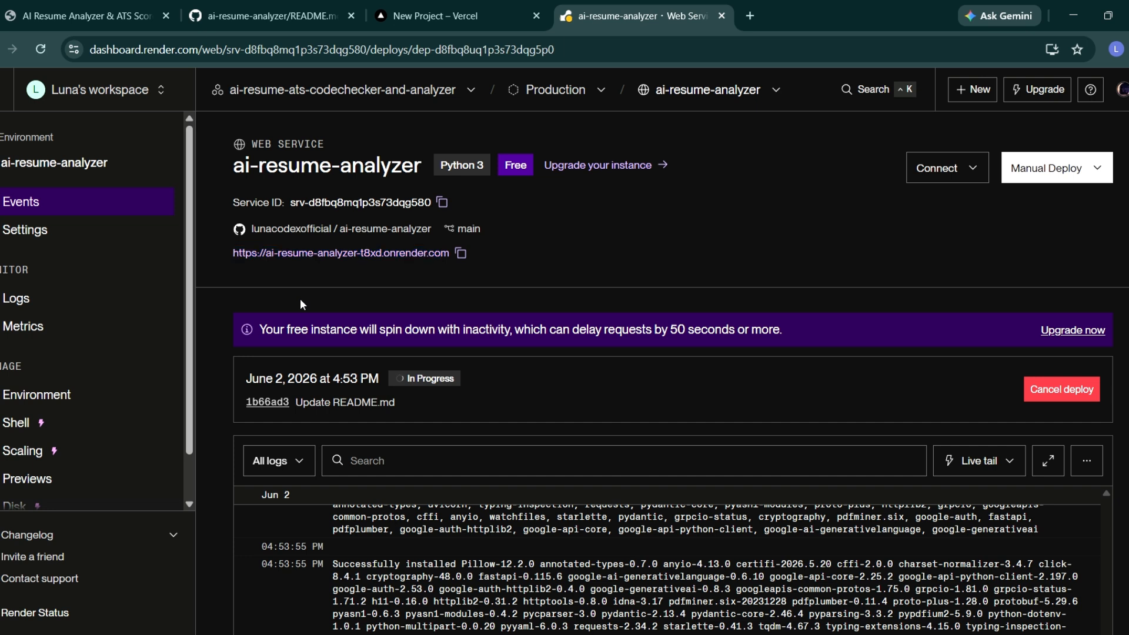
left_click_drag(224, 253, 442, 259)
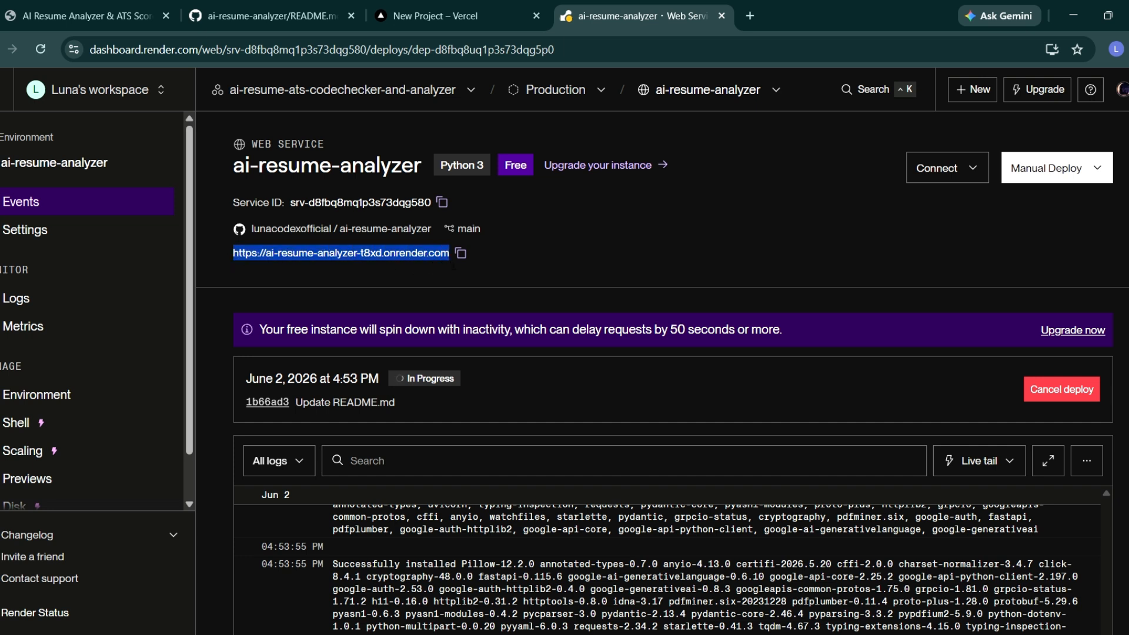
left_click(589, 258)
left_click(441, 15)
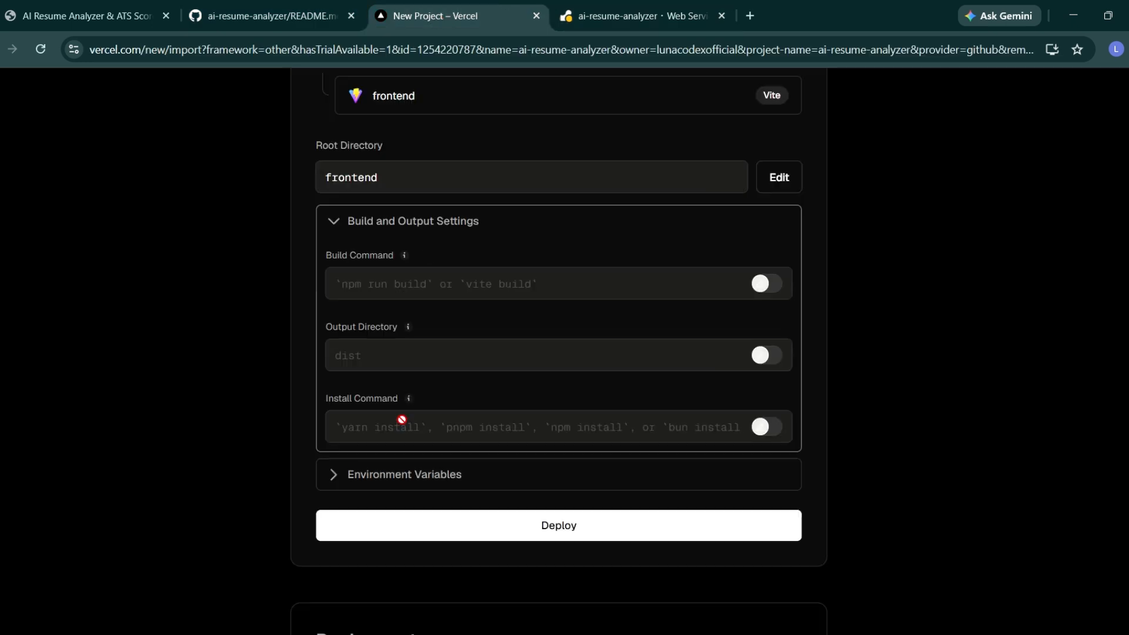
scroll(401, 419, "down", 1)
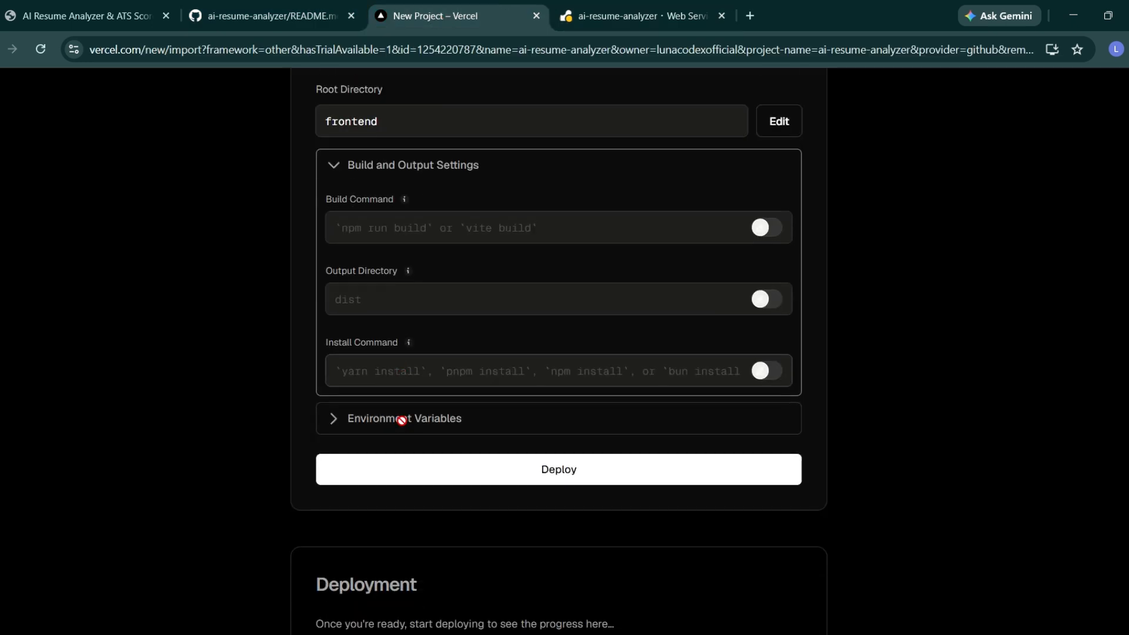
left_click(348, 418)
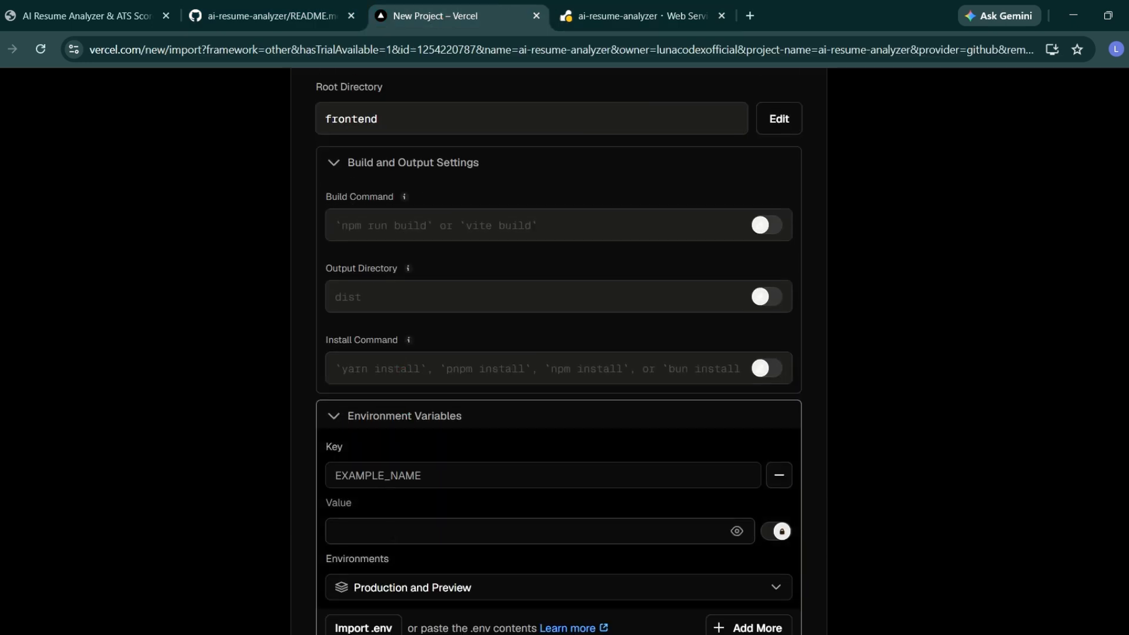
scroll(348, 419, "down", 2)
left_click(397, 374)
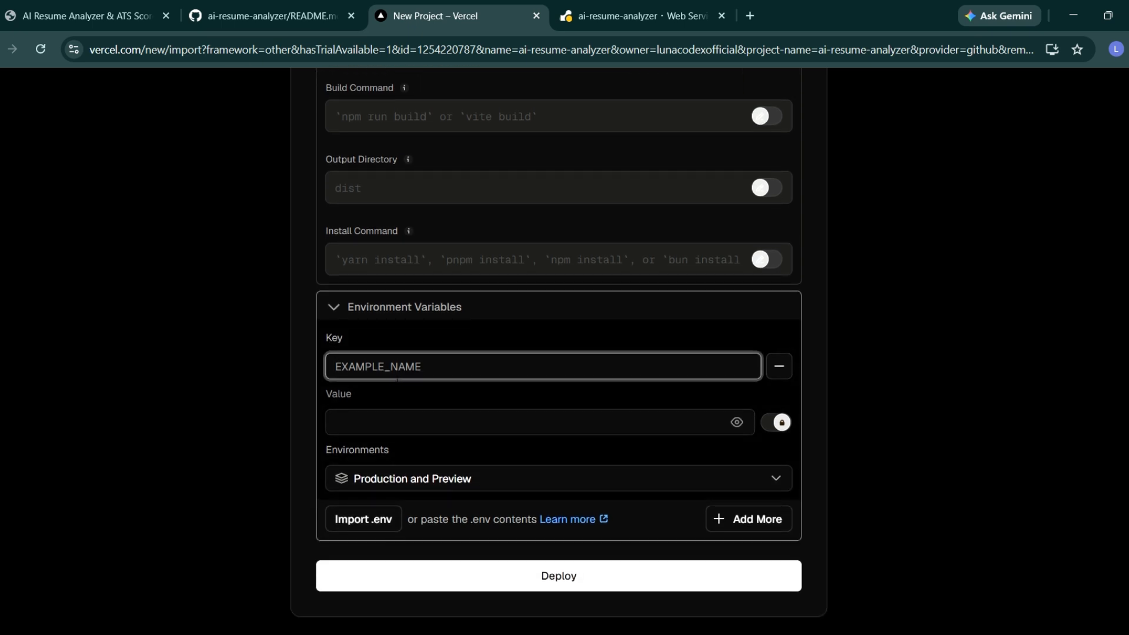
left_click(400, 433)
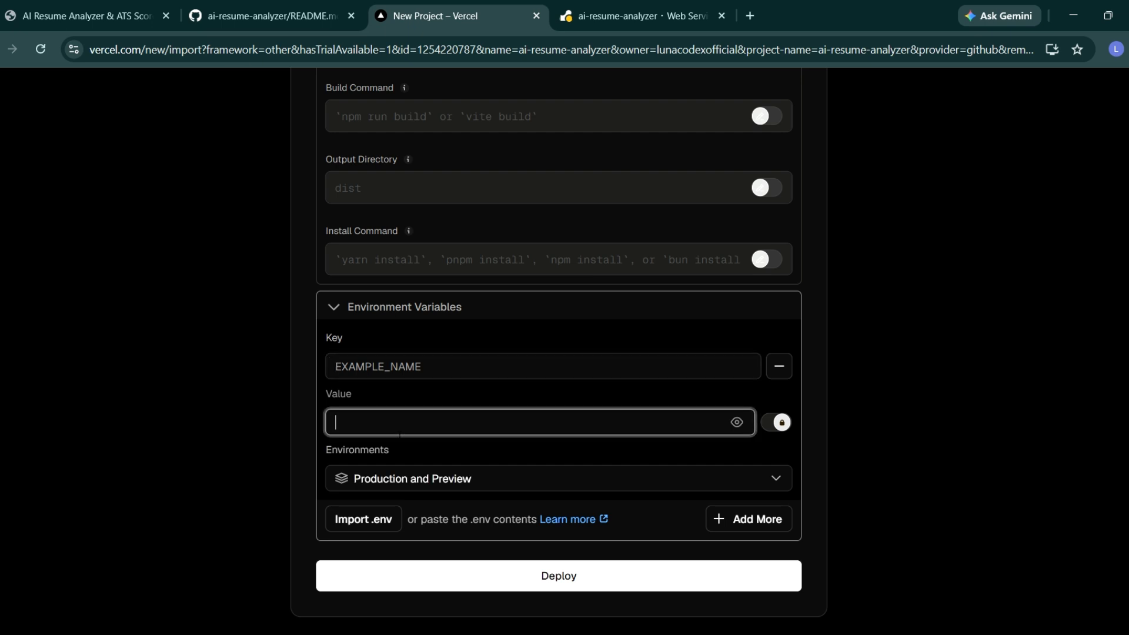
key("ctrl+v")
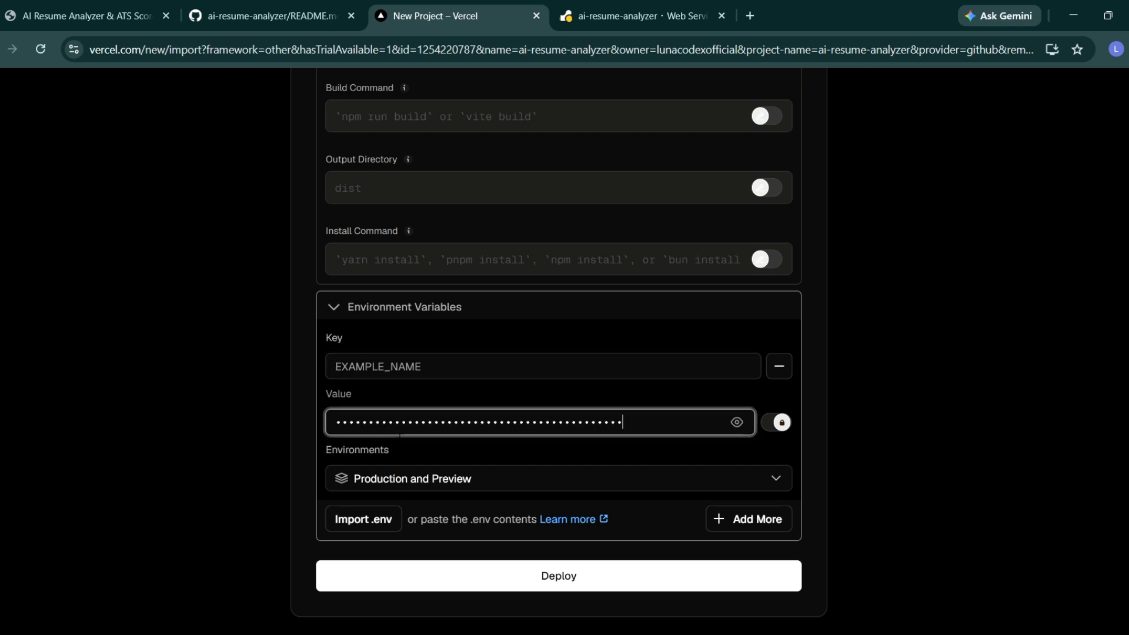
Step: Copy the name VITE_API_URL from the GitHub README into the Vercel environment variable's key and deploy the project
left_click(282, 15)
left_click_drag(445, 367, 513, 375)
key("ctrl+c")
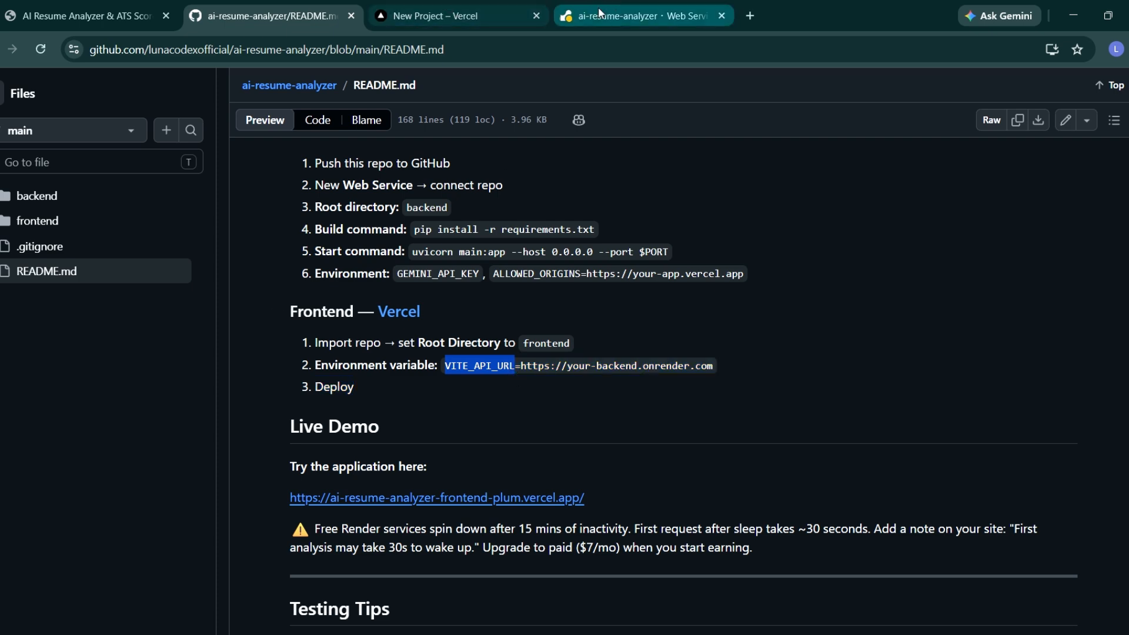
left_click(638, 16)
left_click(435, 16)
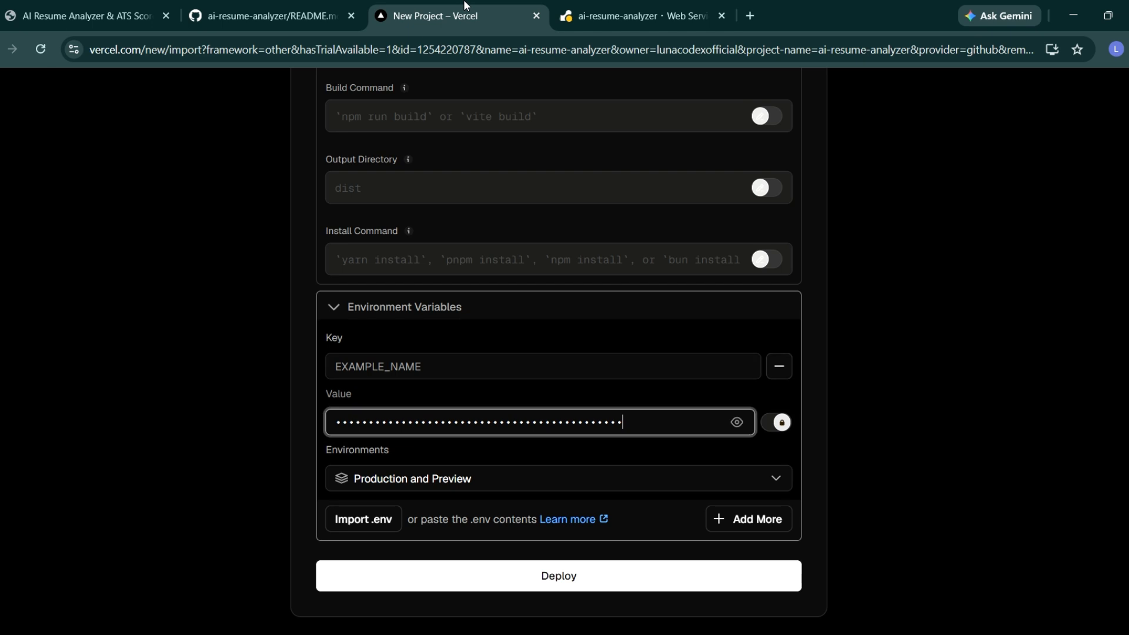
key("ctrl+v")
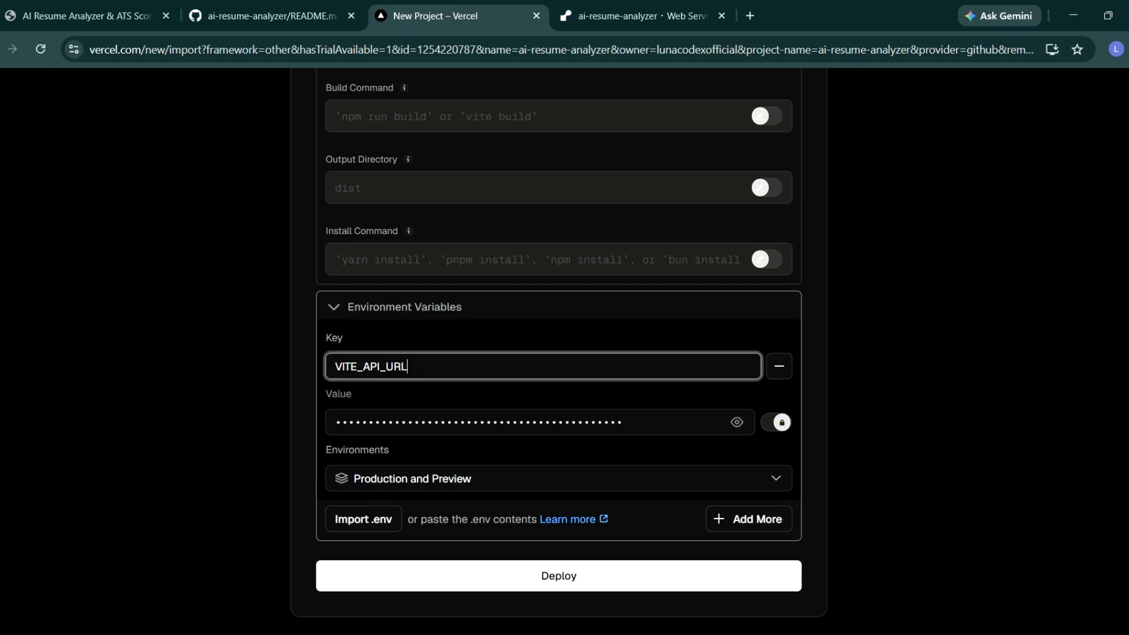
scroll(411, 455, "down", 1)
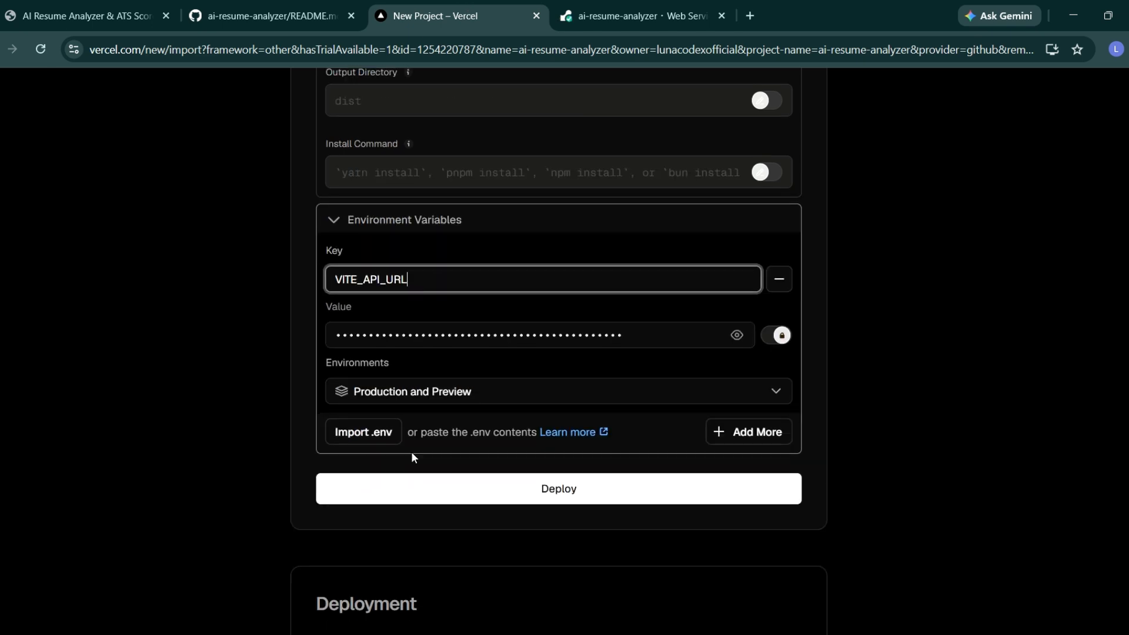
left_click(541, 501)
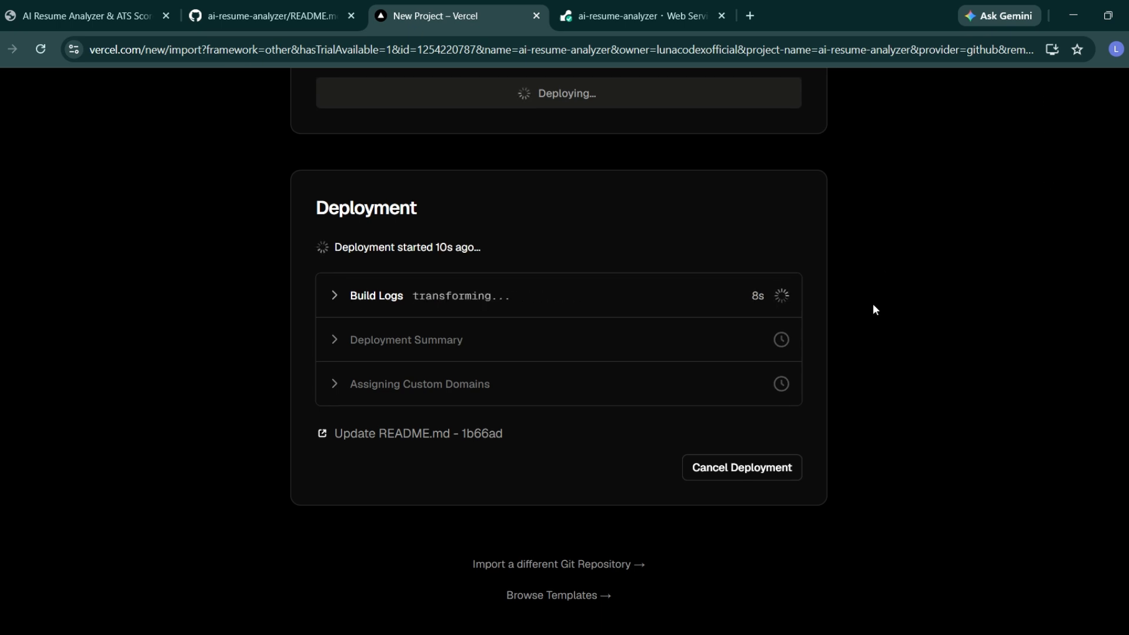
Step: Switch to Render and check the web service's deploy status and latest log entries
scroll(873, 304, "up", 15)
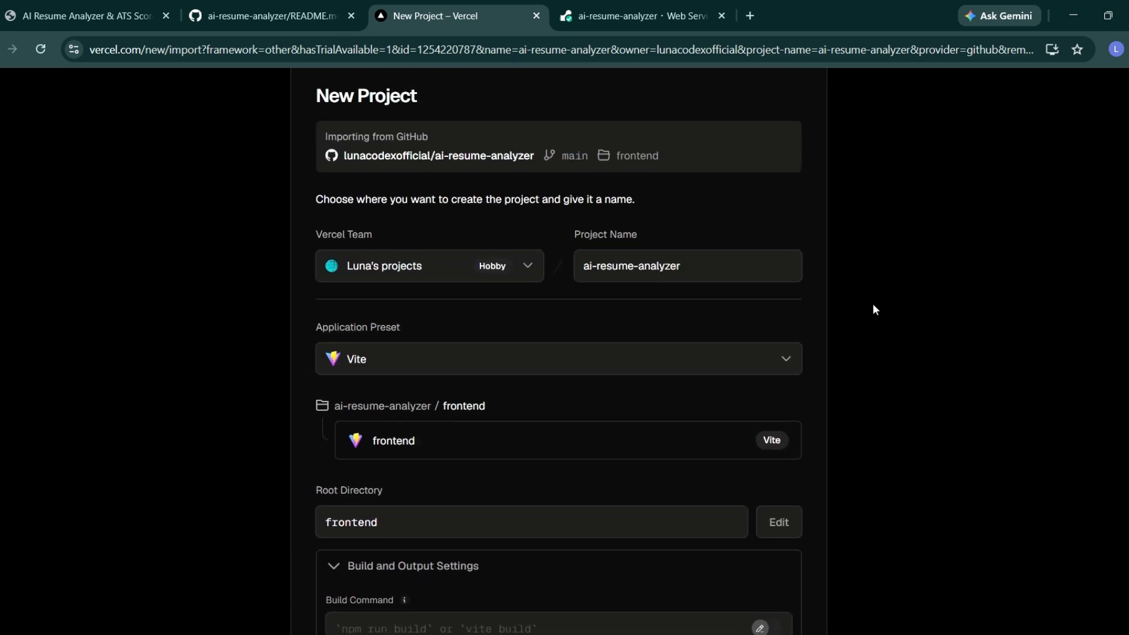
left_click(632, 15)
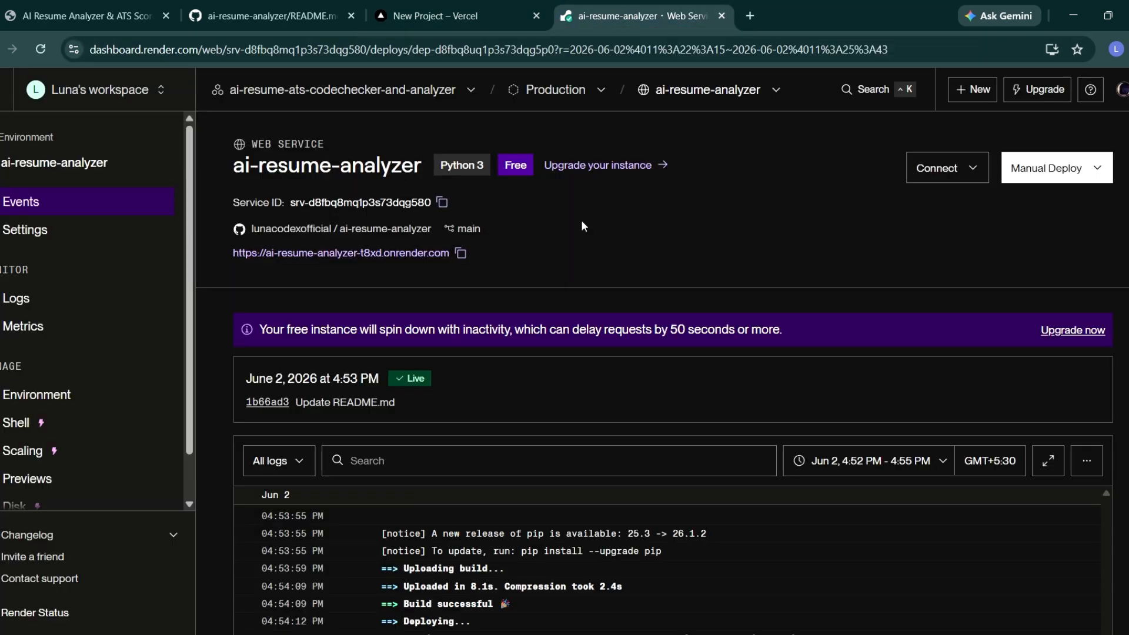
scroll(517, 364, "down", 3)
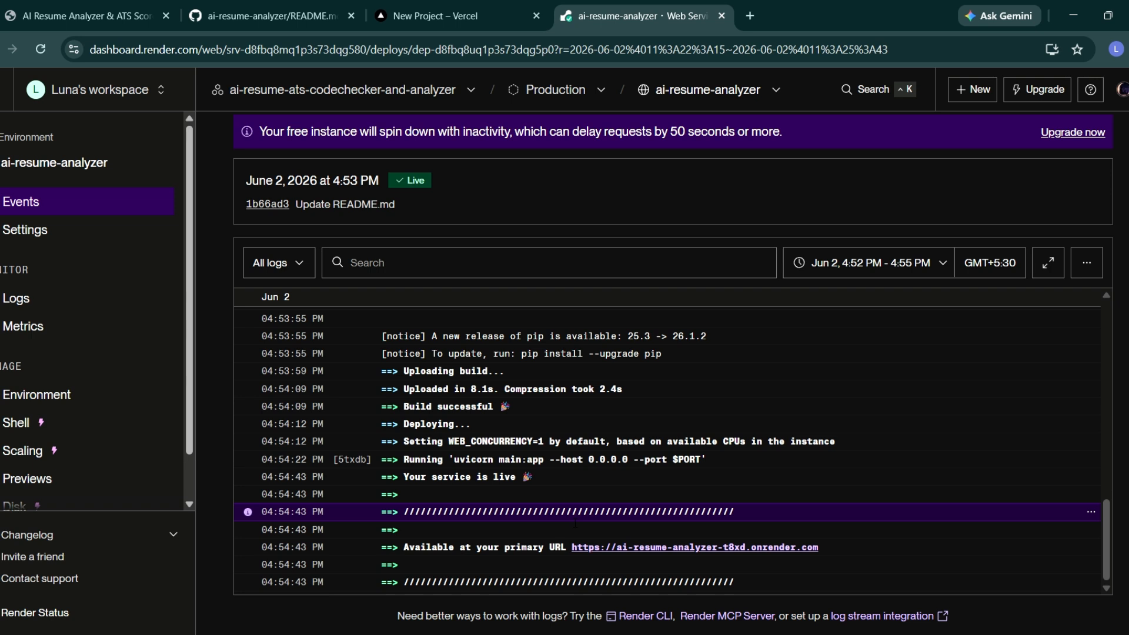
Step: Return to Vercel, open the deployed frontend site, and check its public address
left_click(439, 24)
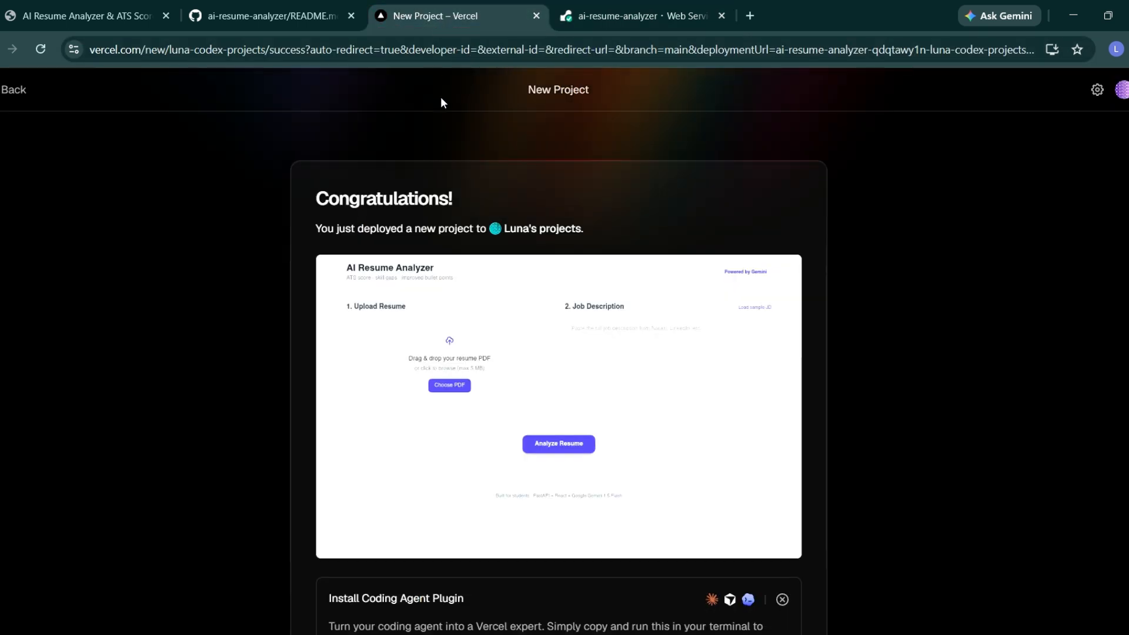
scroll(458, 153, "down", 7)
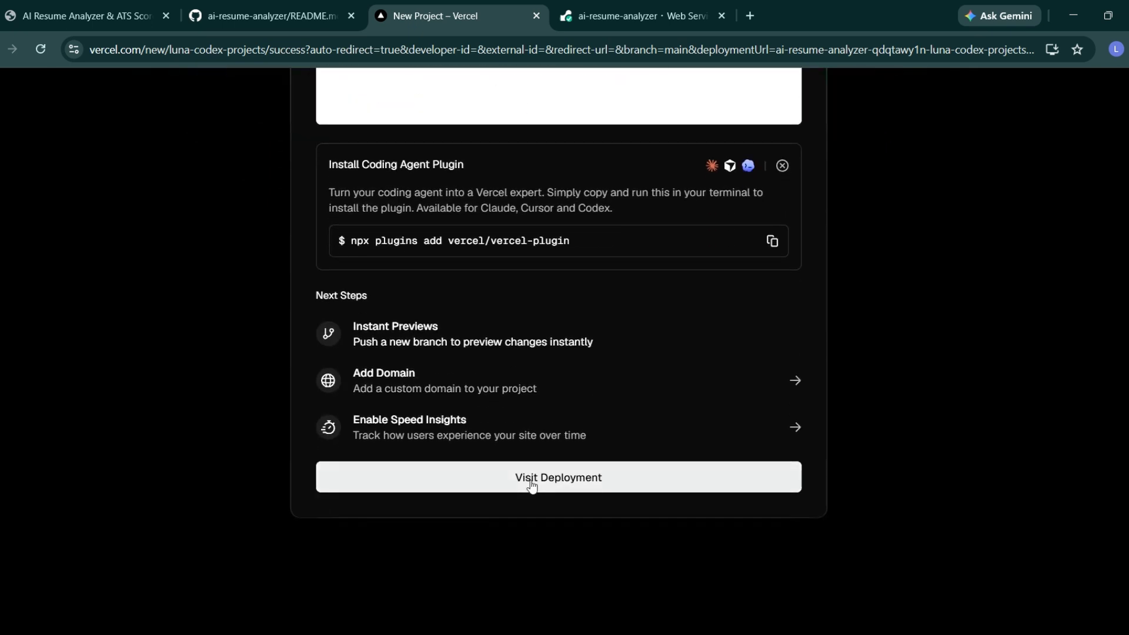
left_click(531, 484)
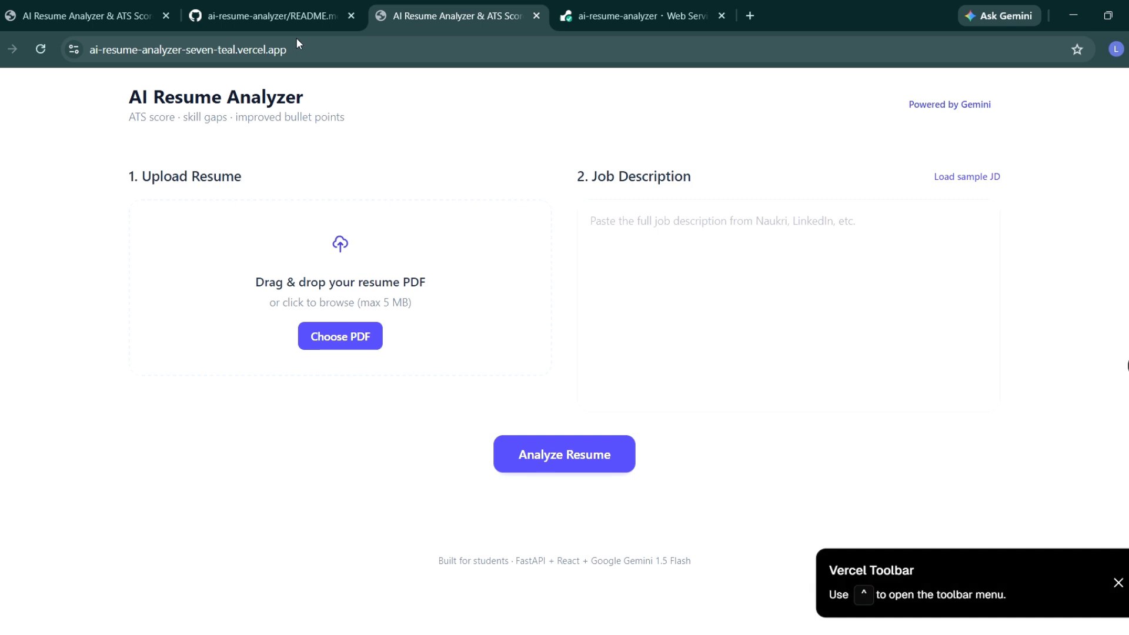
left_click_drag(291, 50, 53, 43)
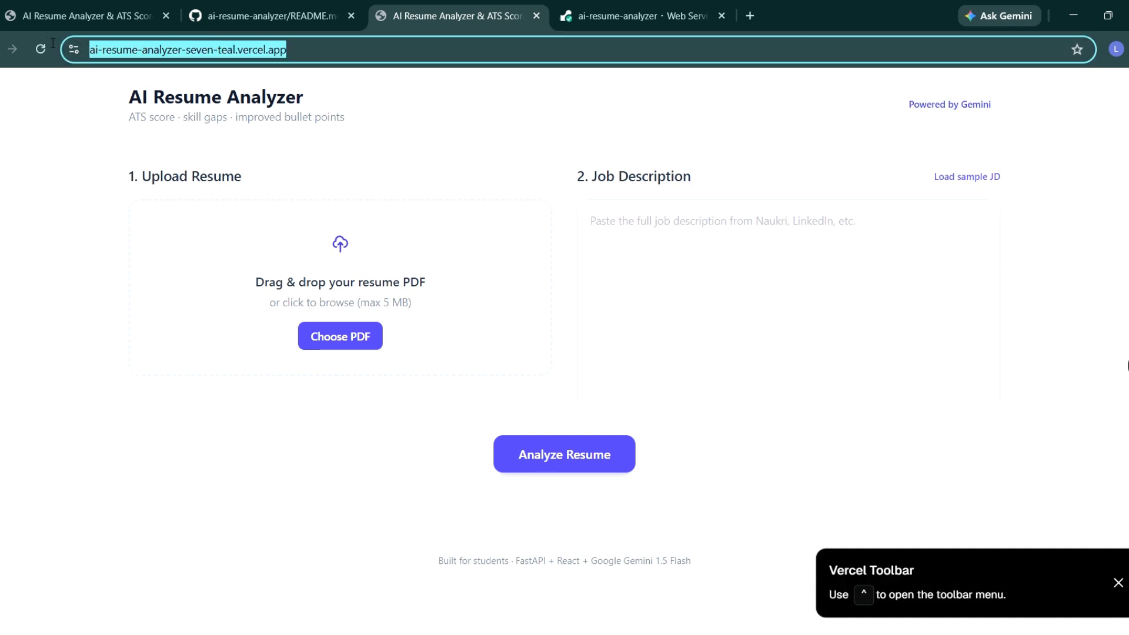
left_click(60, 174)
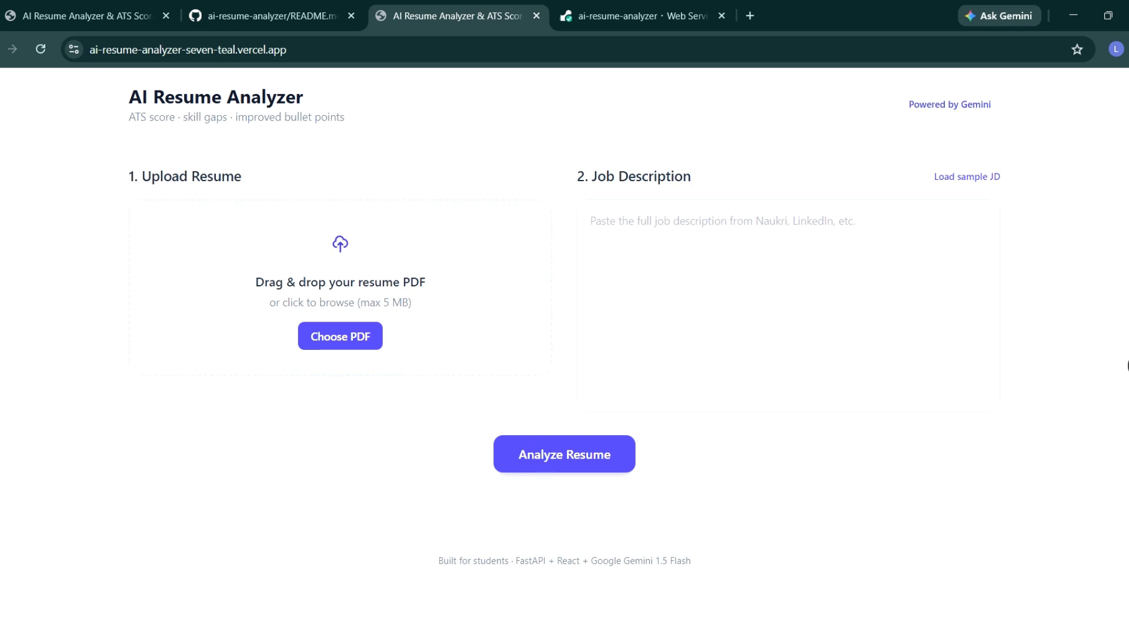
Step: Upload JD1 - Poor Matching Resume.pdf, paste the copied job description, and try to analyze the resume
left_click(342, 330)
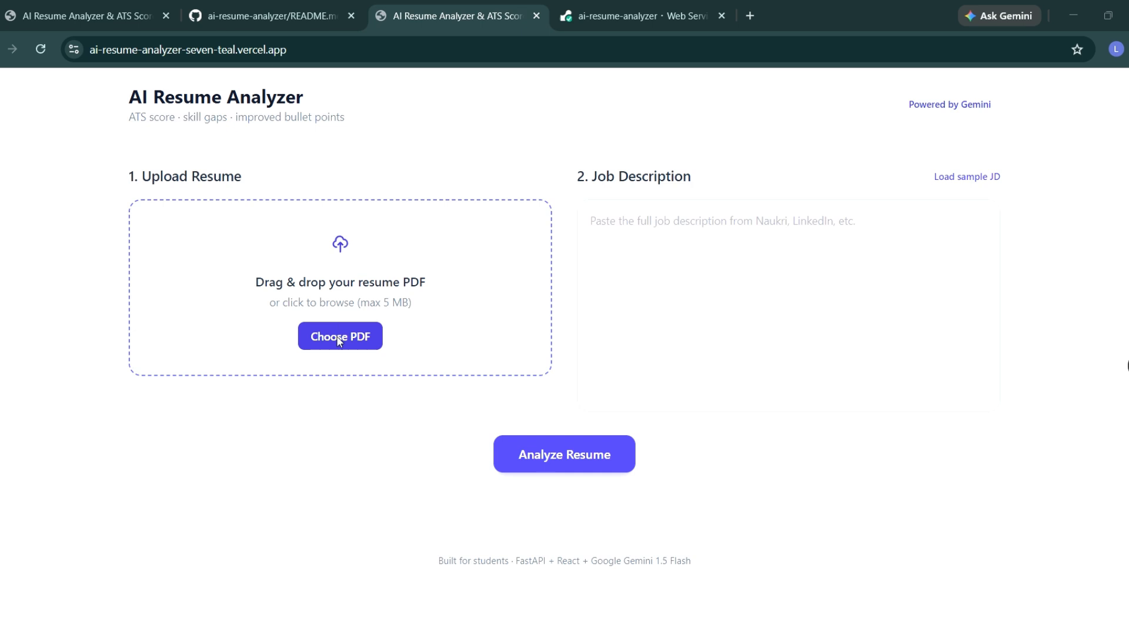
left_click(439, 351)
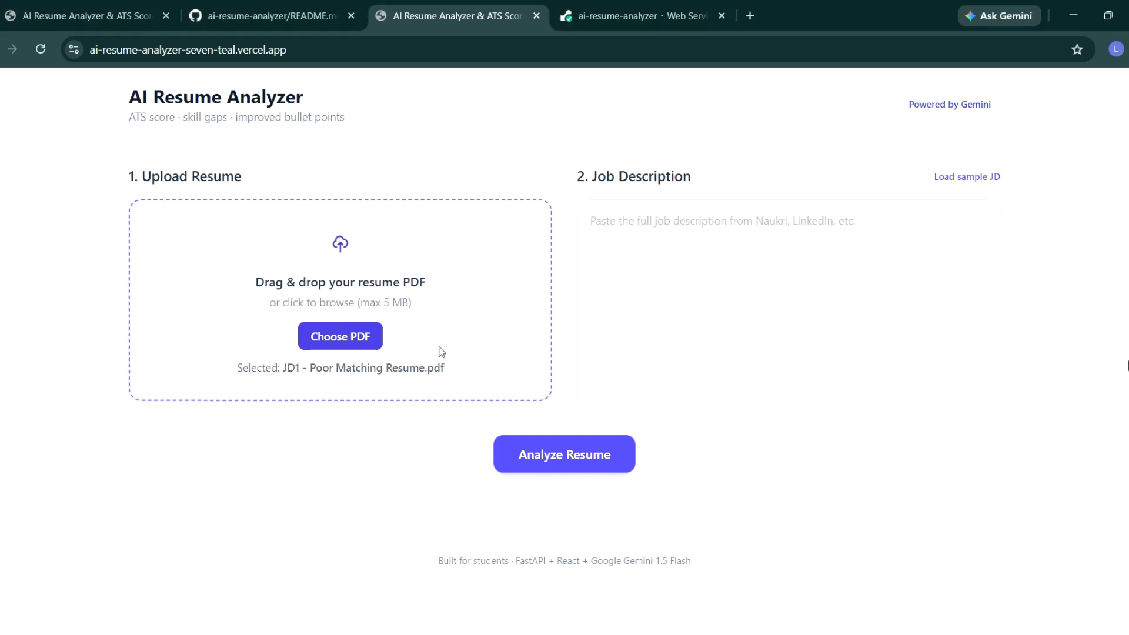
left_click(639, 317)
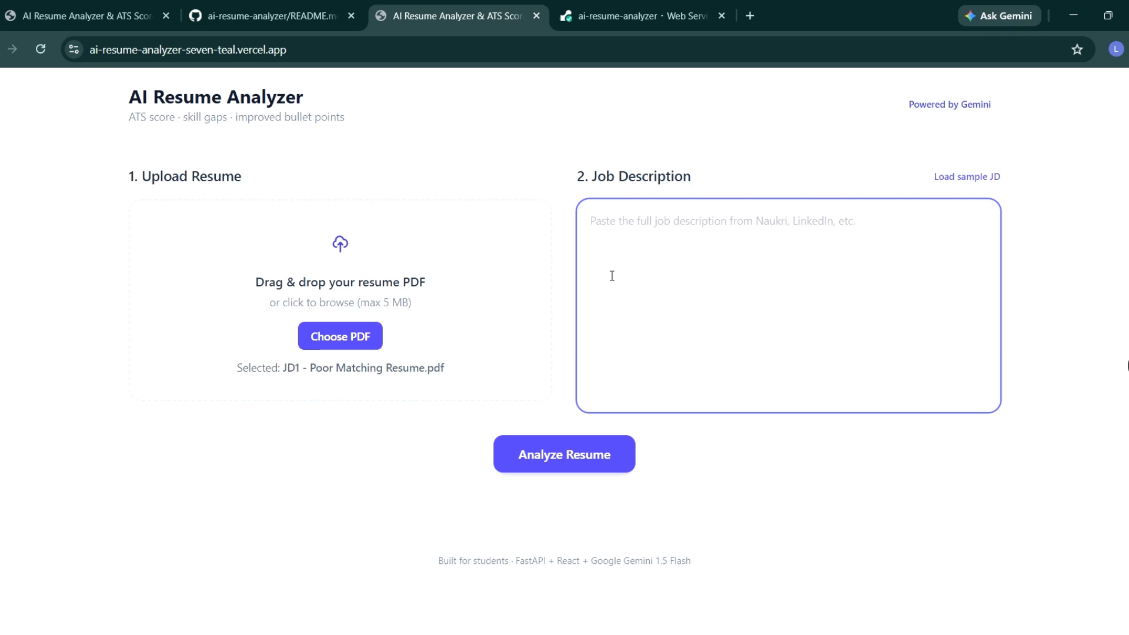
key("ctrl+v")
left_click(580, 455)
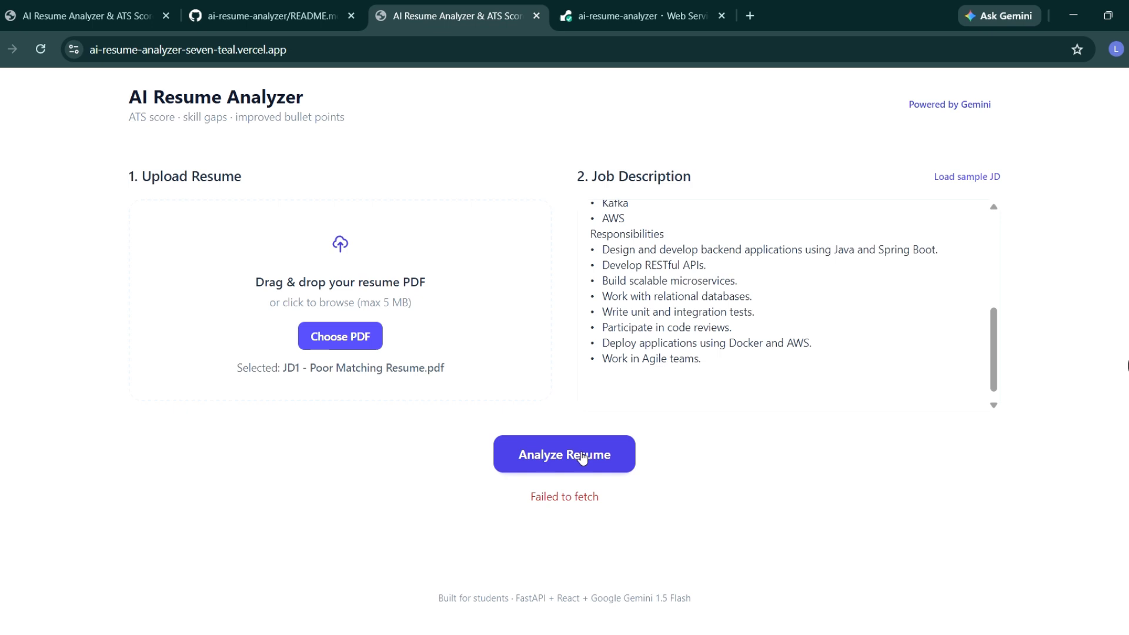
left_click(309, 57)
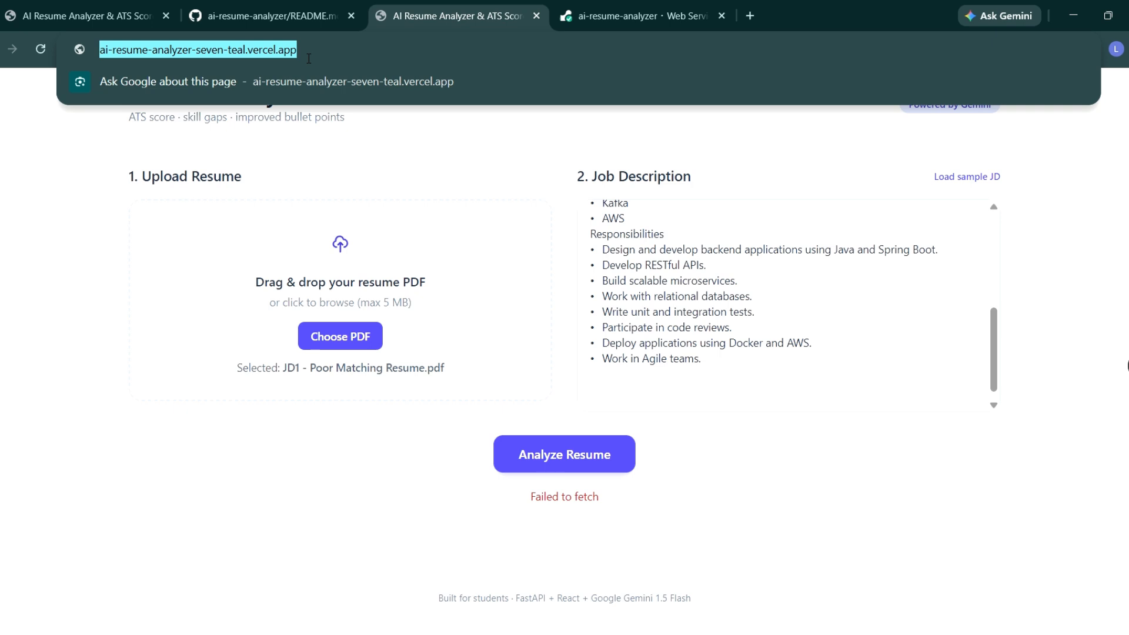
left_click(644, 8)
scroll(521, 474, "down", 5)
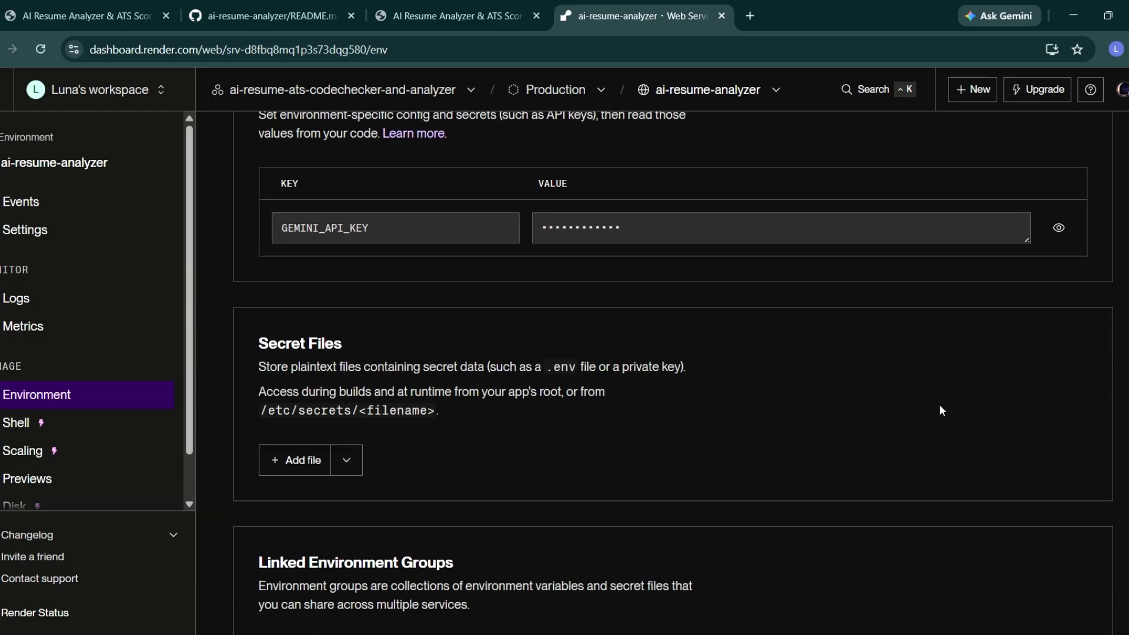
scroll(740, 235, "up", 2)
scroll(365, 548, "up", 1)
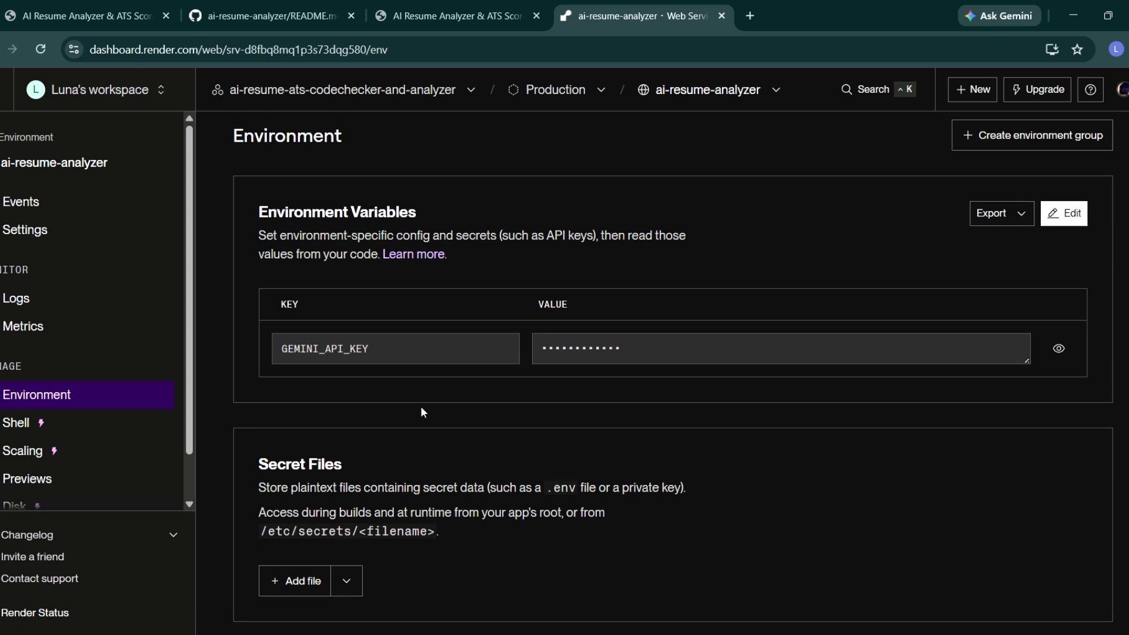
left_click(1055, 216)
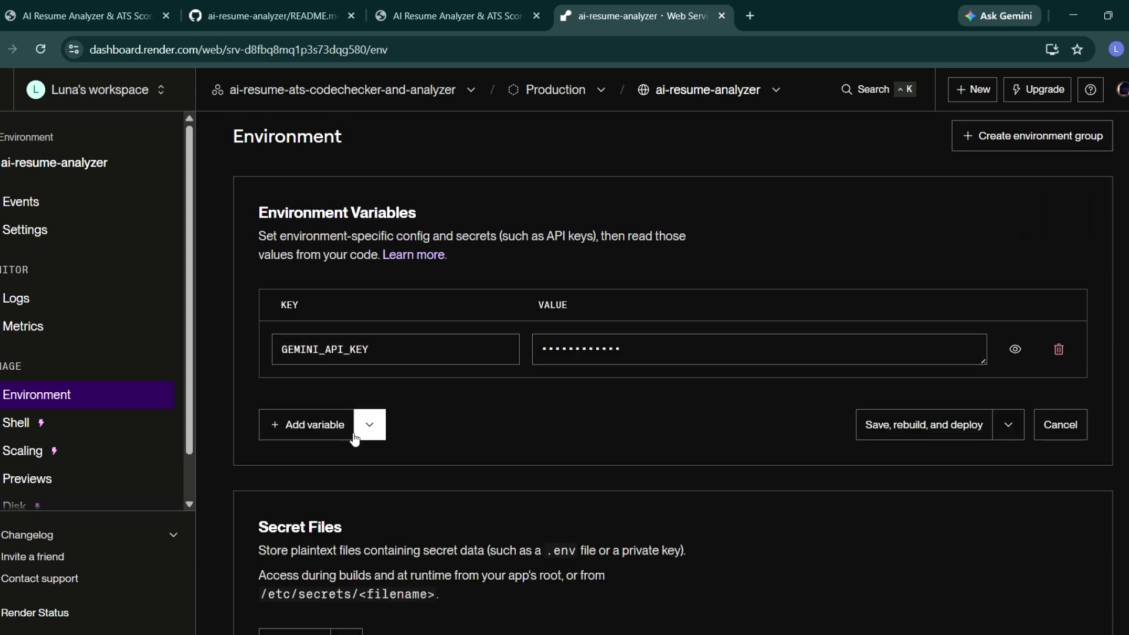
left_click(324, 425)
type("ALLOWED_ORIGINS=https://ai-resume-analyzer-seven-teal.vercel.app")
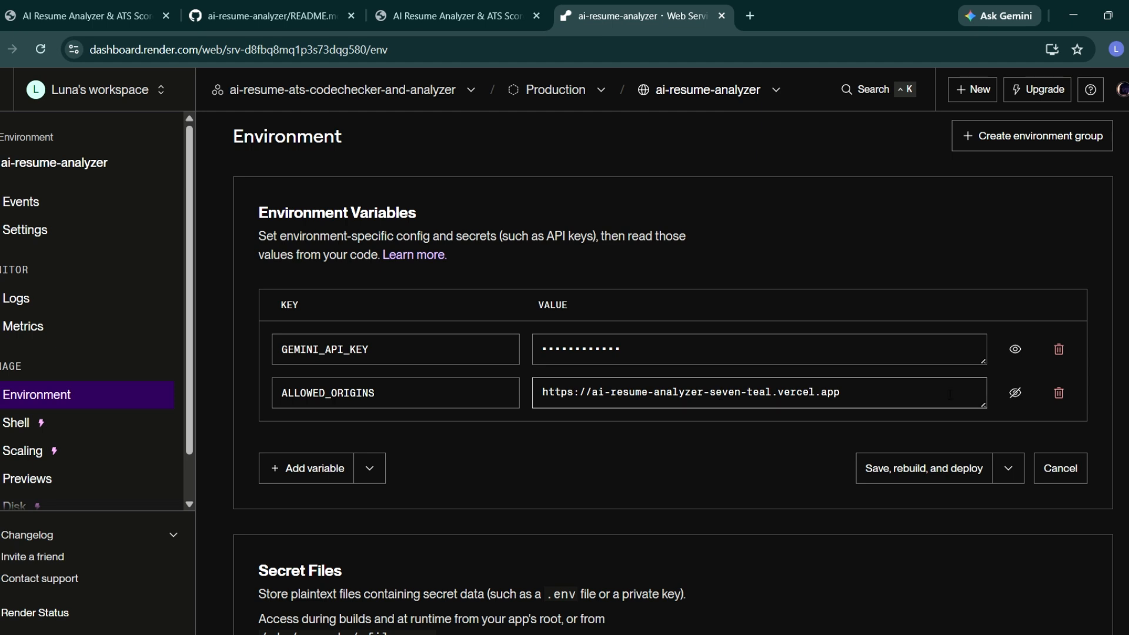
left_click(911, 476)
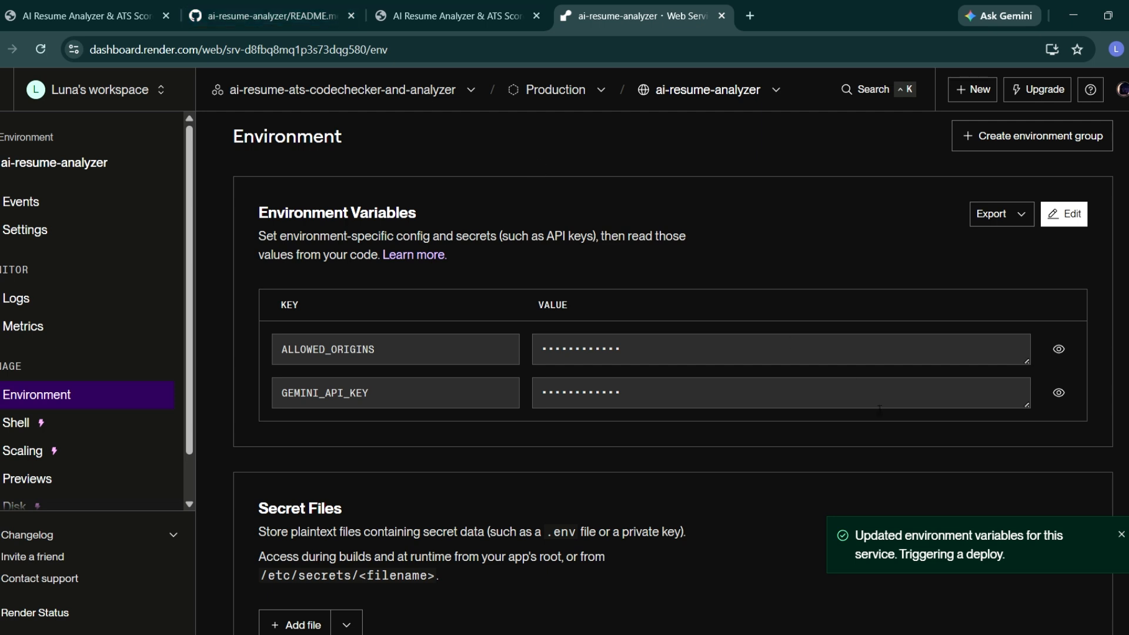
scroll(523, 283, "up", 1)
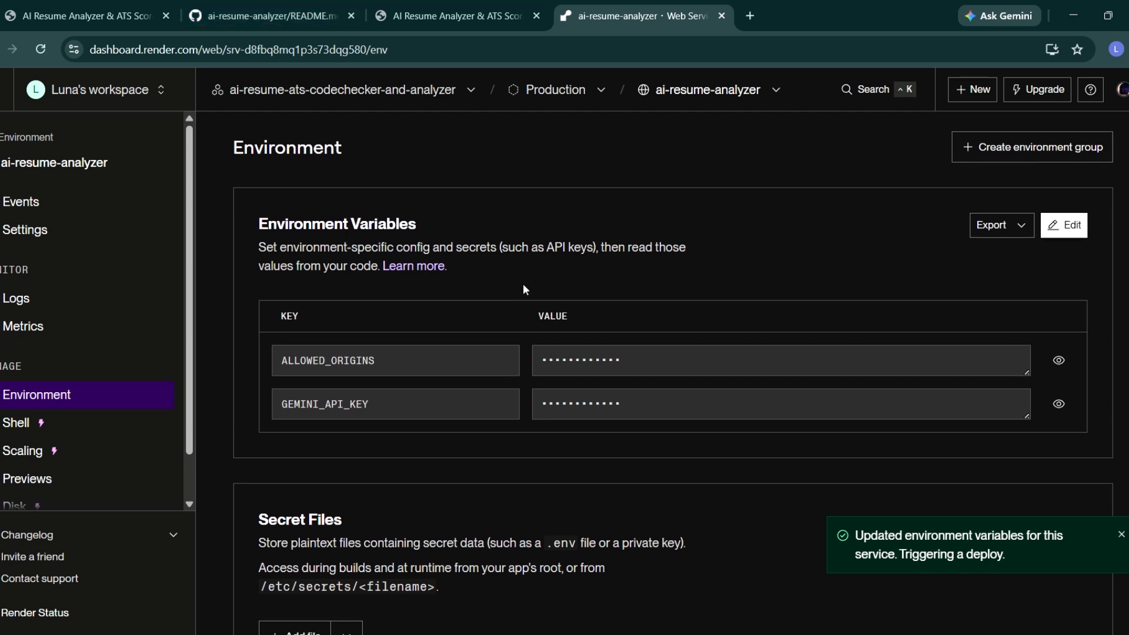
Step: Return to the deployed Vercel site, analyze JD1 - Matching Resume.pdf against the job description, and review the analysis
left_click(415, 16)
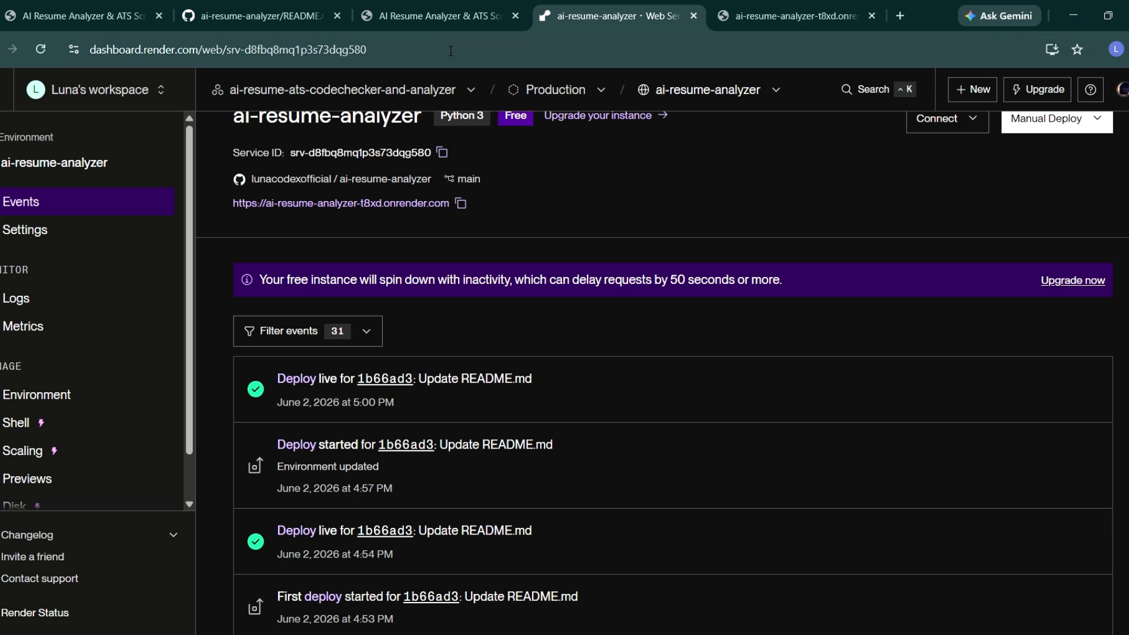
left_click(425, 15)
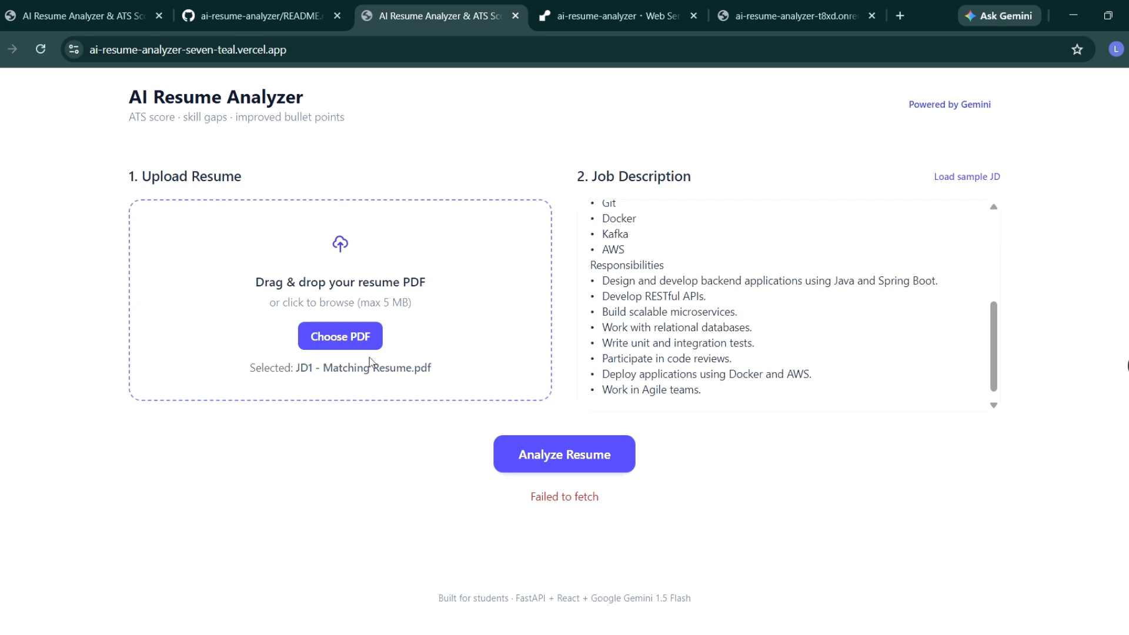
left_click(611, 455)
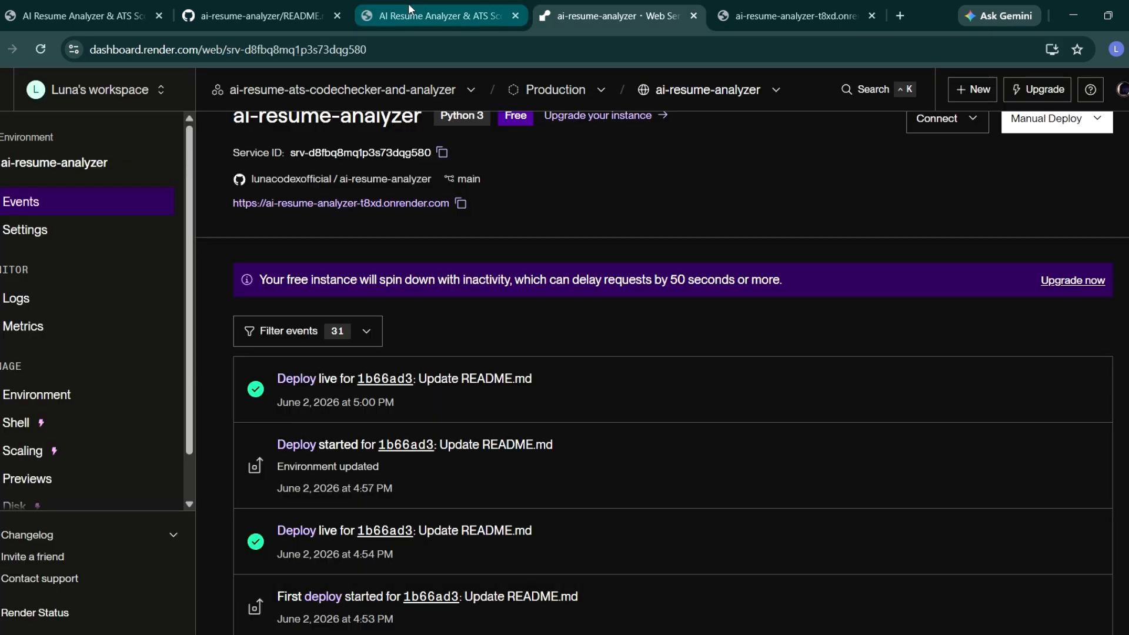
left_click(408, 6)
scroll(452, 226, "up", 8)
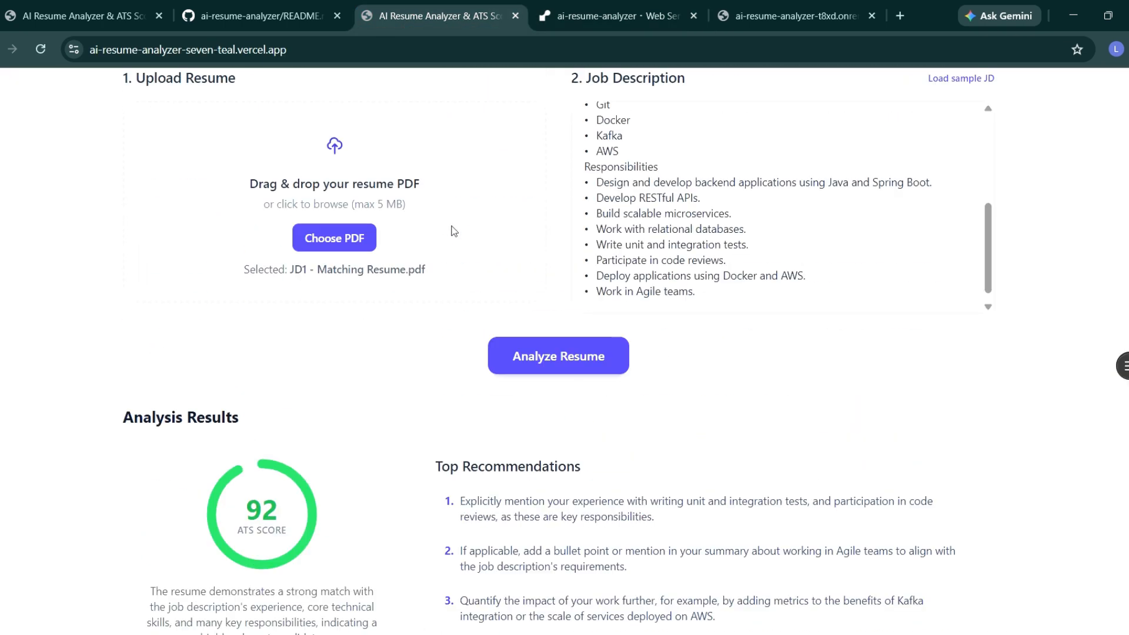
scroll(453, 231, "up", 2)
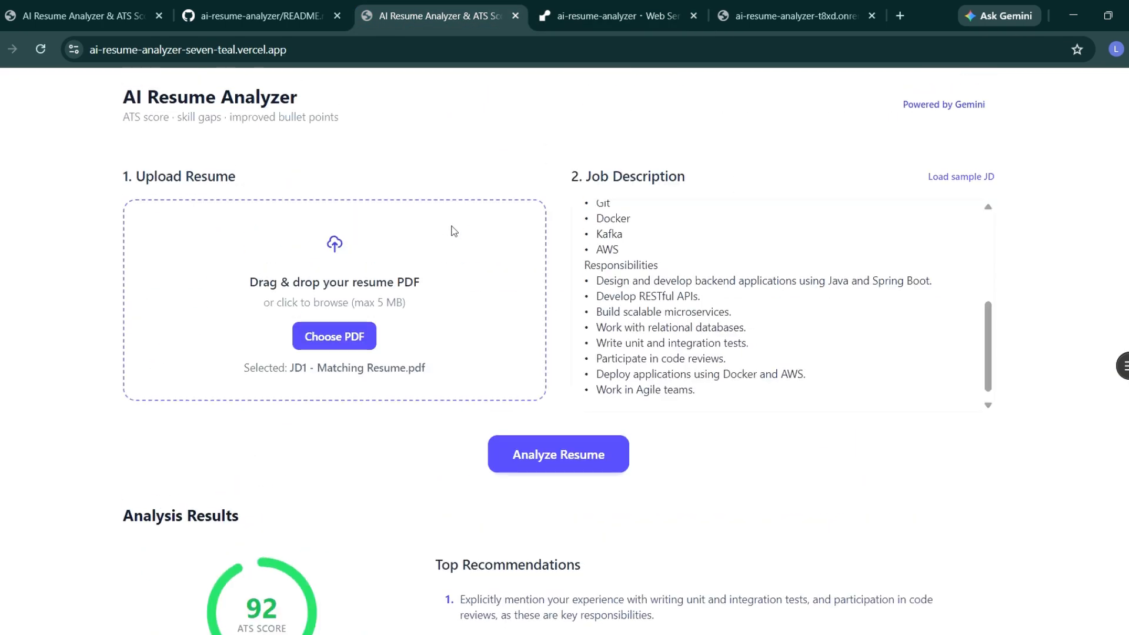